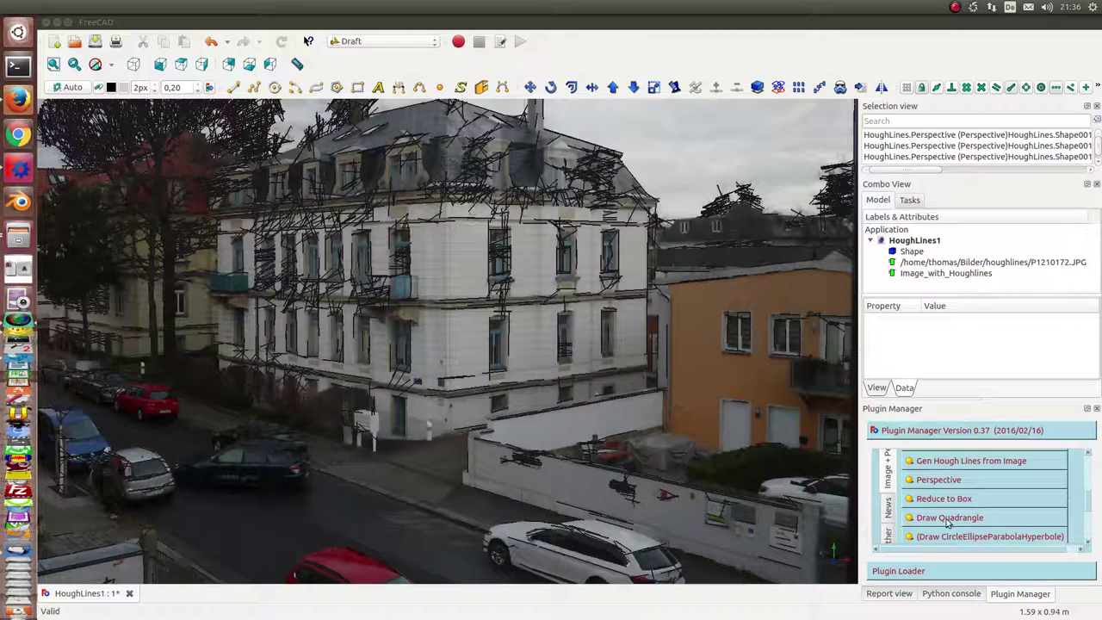
Create a perspective object over the building photo from the Plugin Manager's Perspective entry.
click(944, 484)
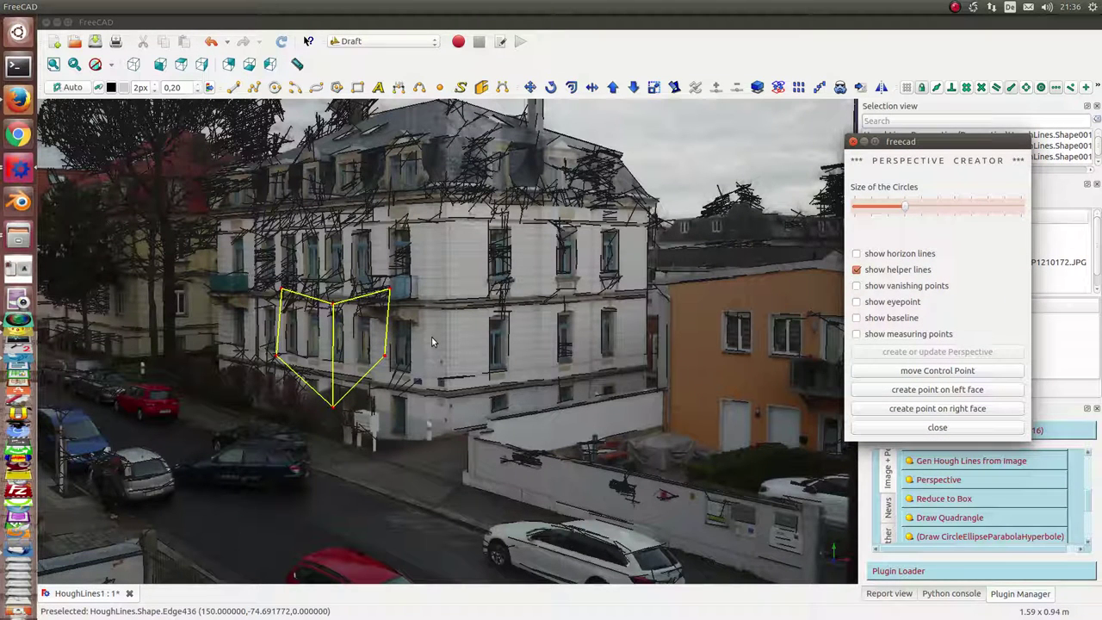
Move the box's top-right and inner top corners onto the building's roofline.
click(917, 373)
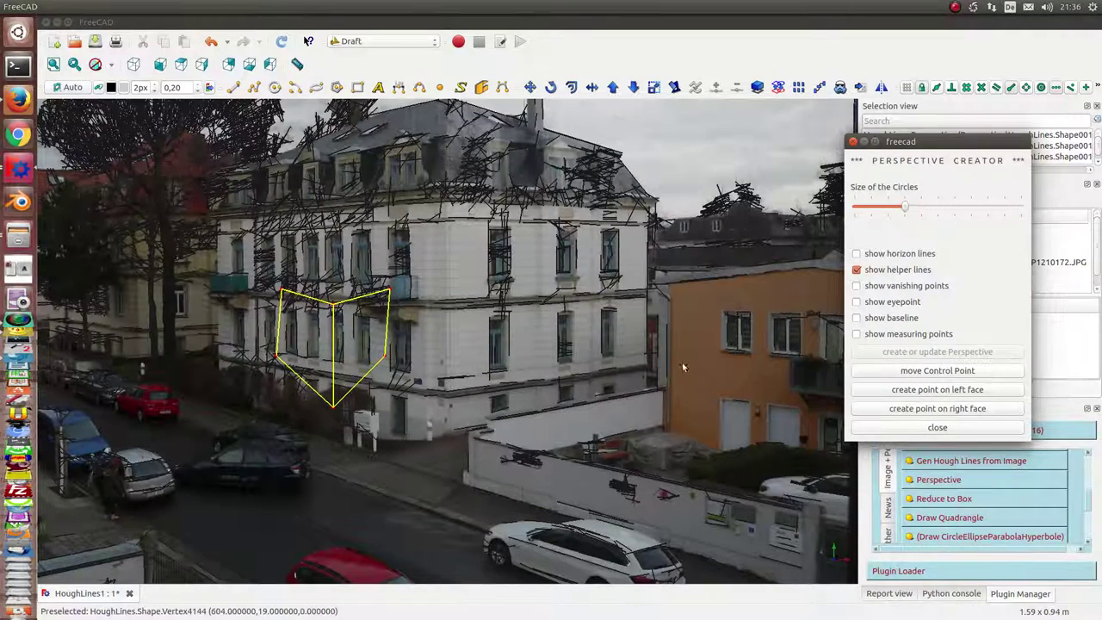
click(390, 293)
click(652, 212)
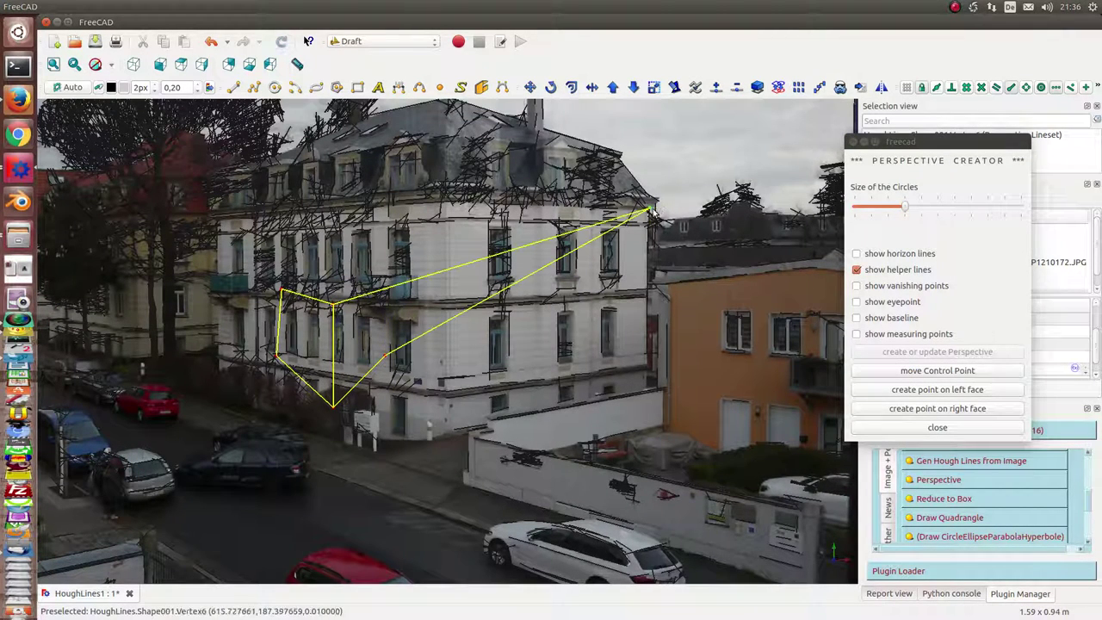
click(892, 373)
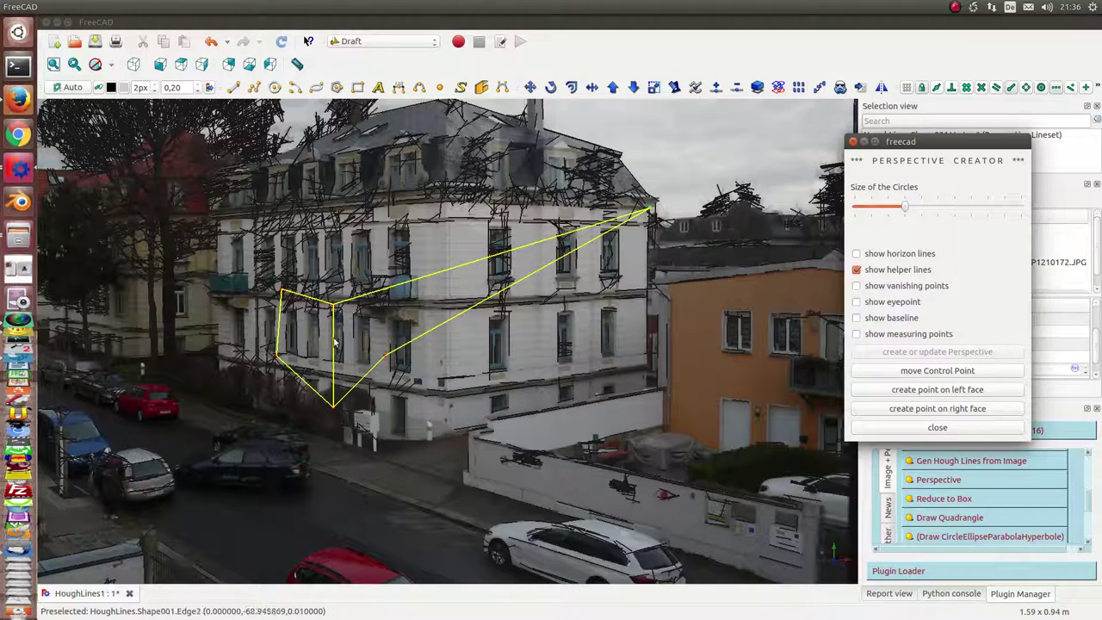
click(334, 309)
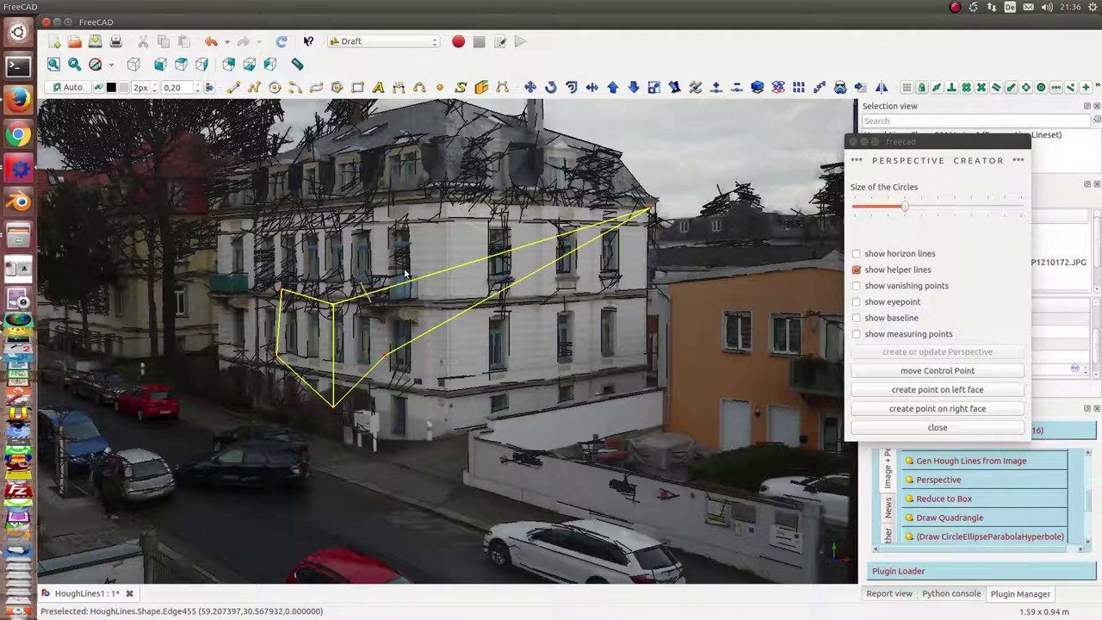
click(447, 207)
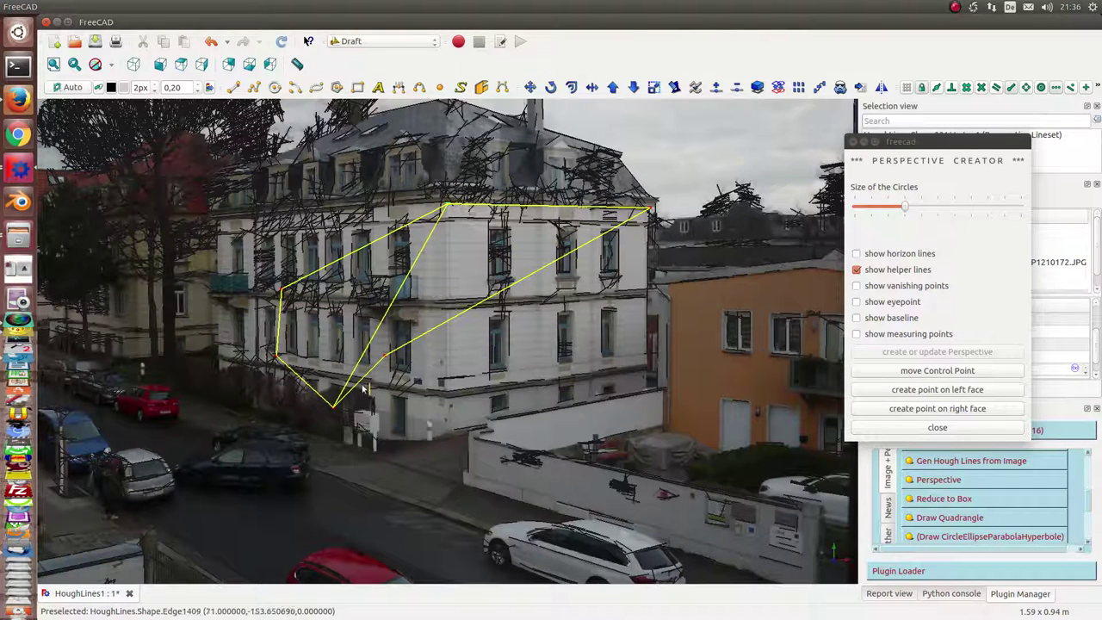
Move the box's lower corners onto the right facade's bottom end and the building's base corner.
click(914, 372)
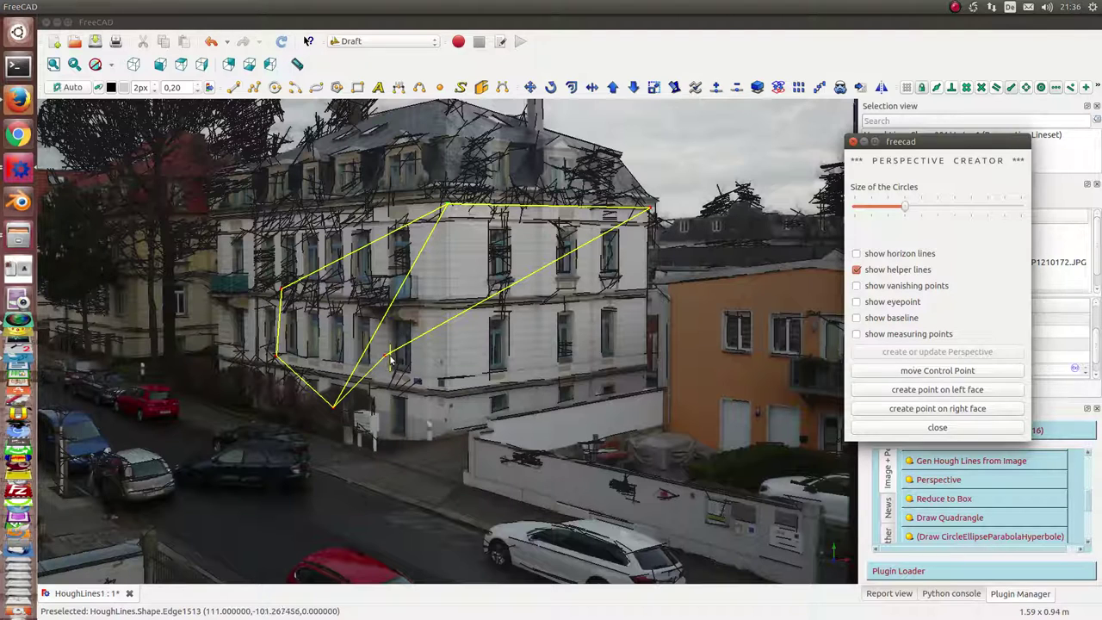
click(385, 360)
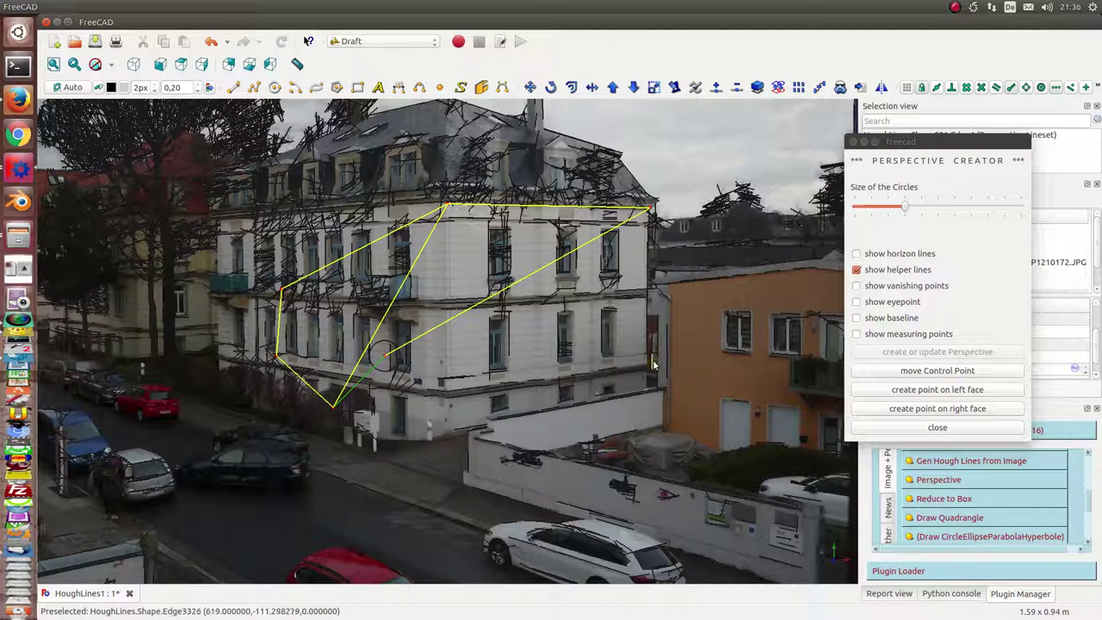
click(648, 369)
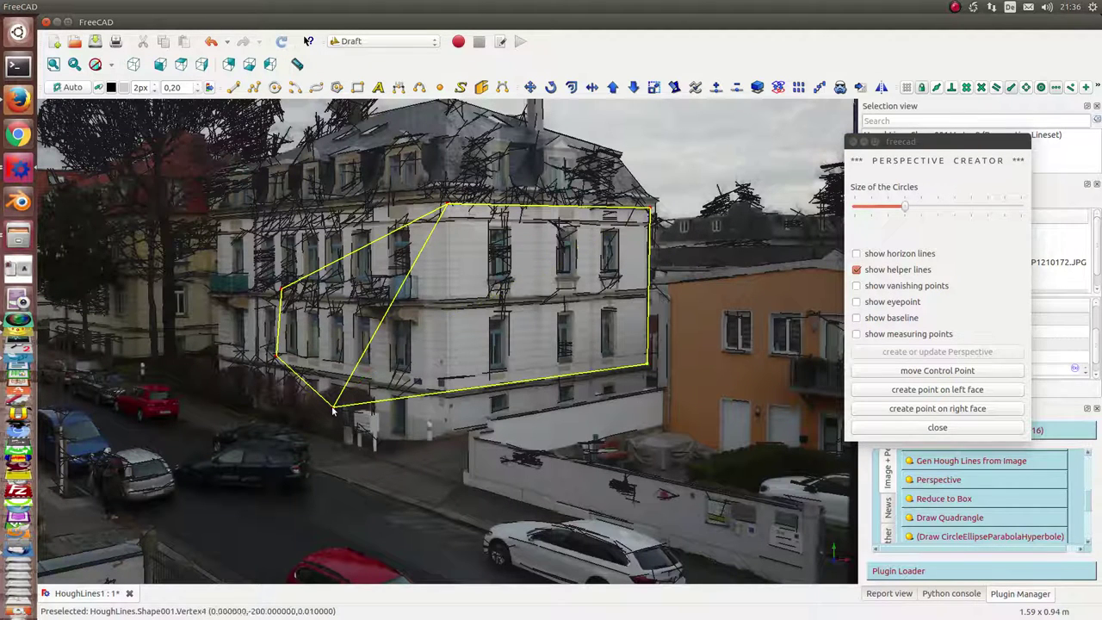
click(877, 371)
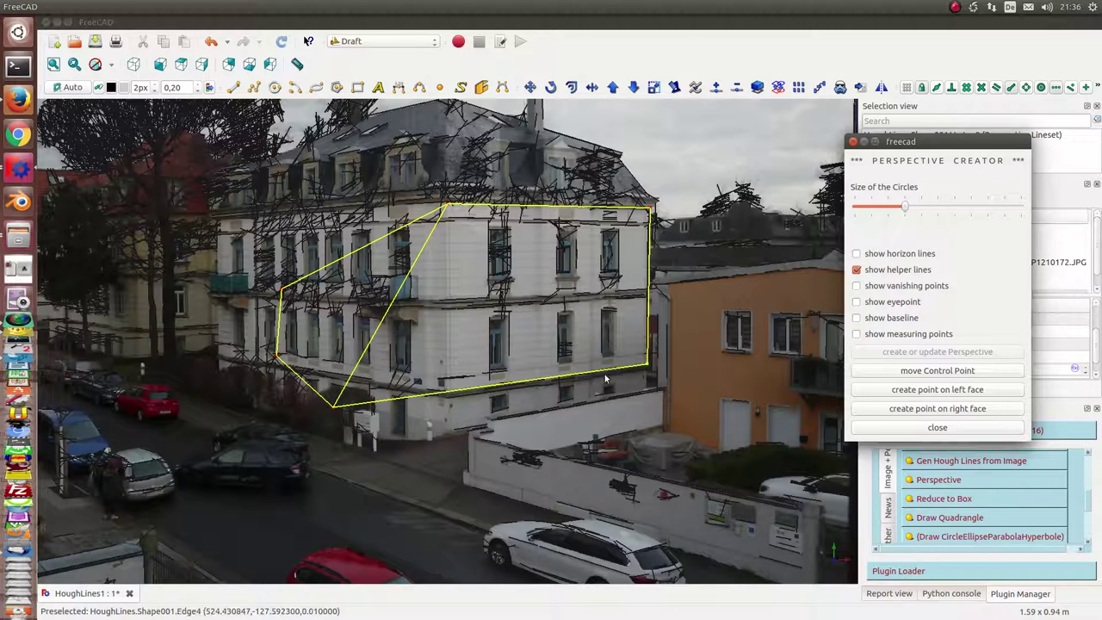
click(336, 412)
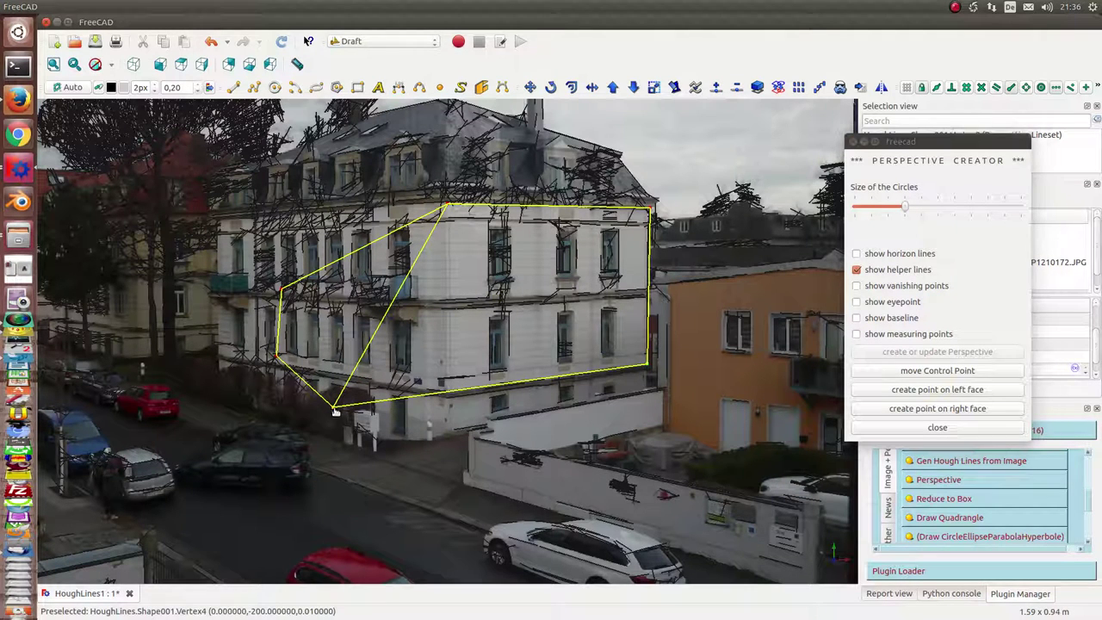
click(447, 393)
Zoom onto the left facade and move its lower box corner to the building base.
scroll(440, 342, down, 2)
scroll(439, 341, down, 2)
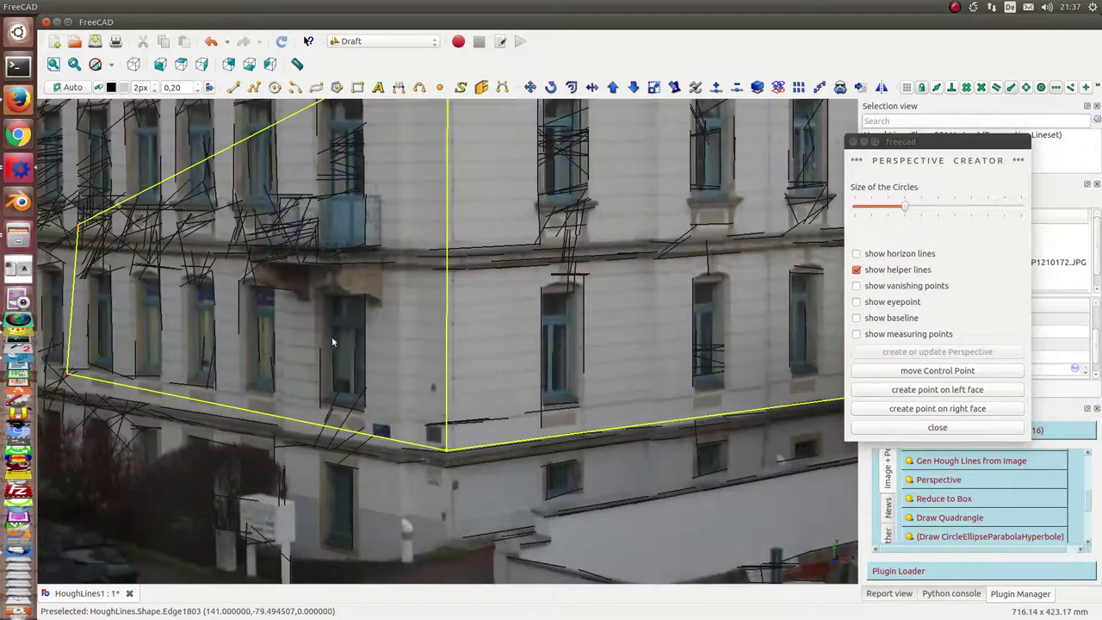
scroll(448, 405, up, 3)
scroll(733, 327, up, 2)
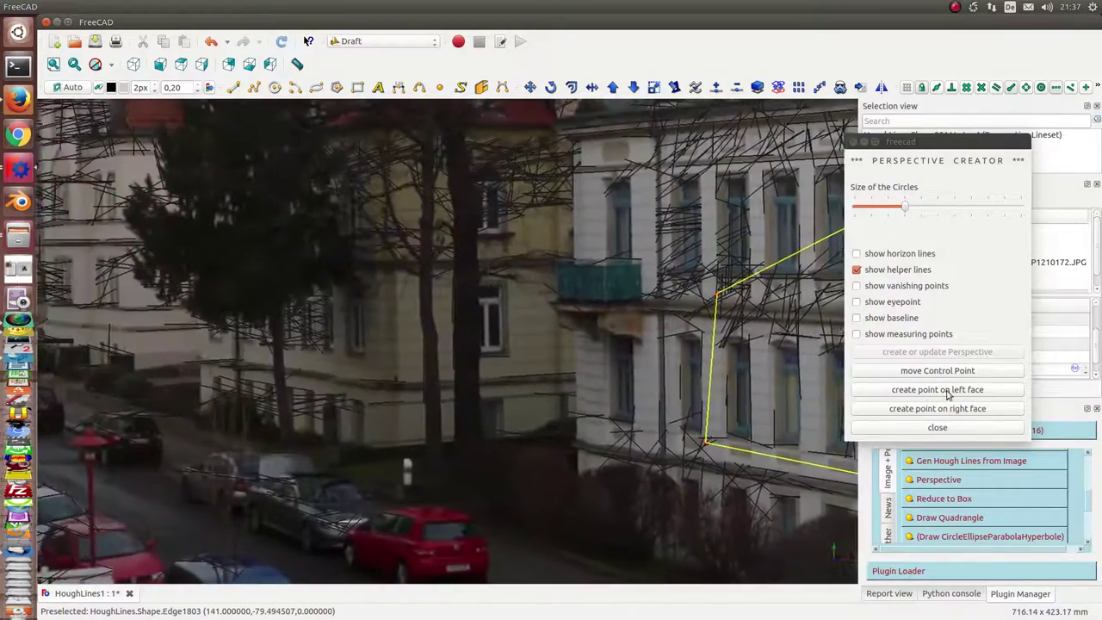
scroll(741, 370, down, 2)
scroll(696, 369, down, 2)
scroll(602, 310, down, 2)
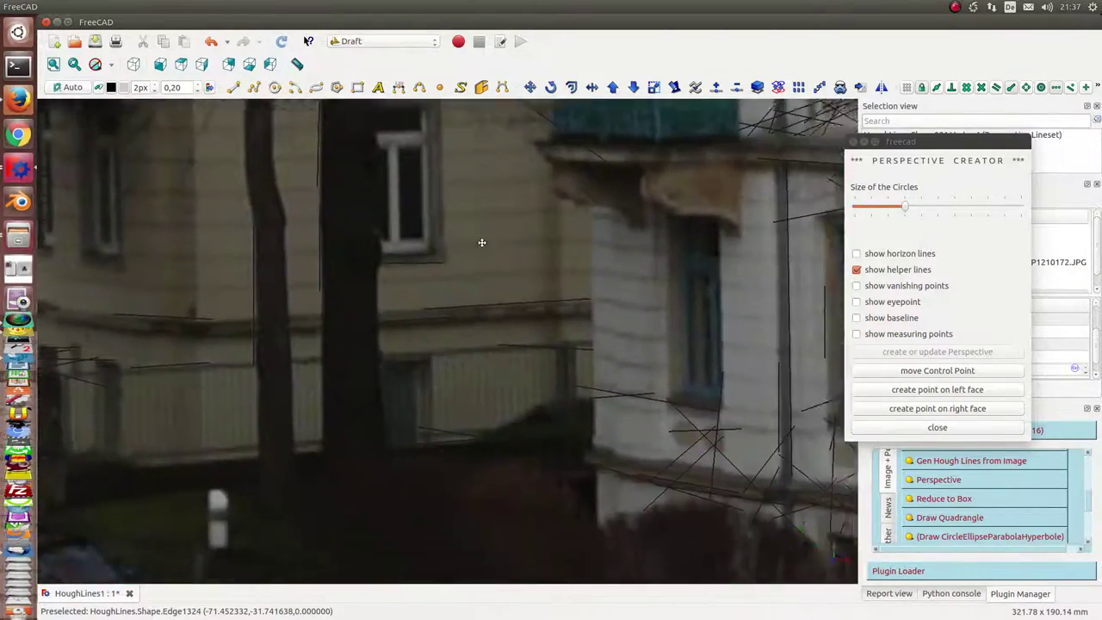
scroll(457, 241, down, 2)
middle_drag(456, 241, 456, 254)
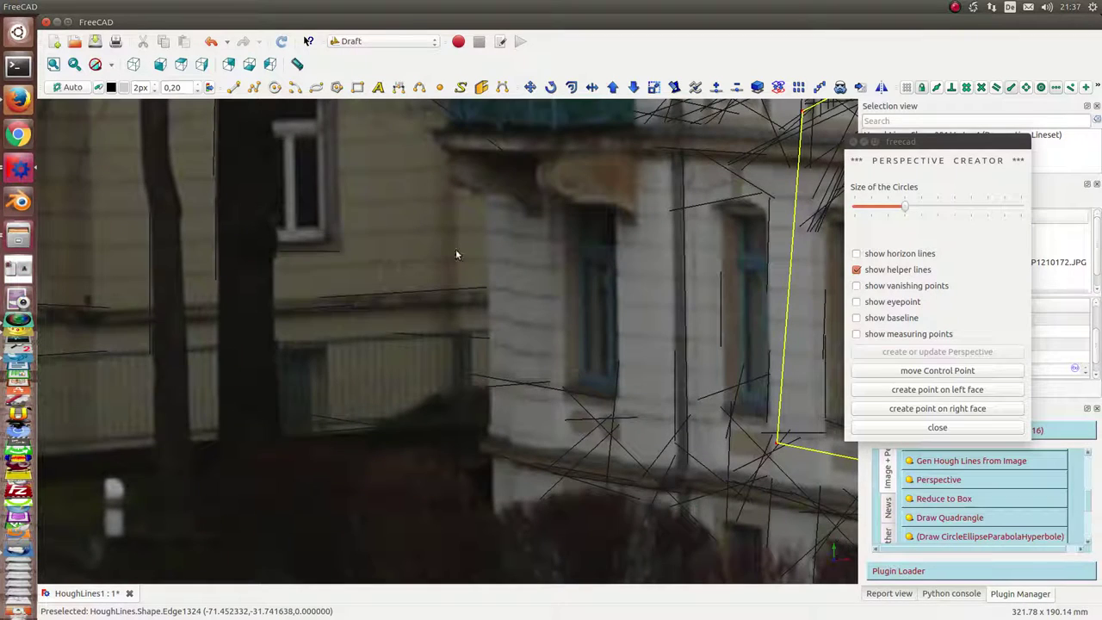
click(898, 379)
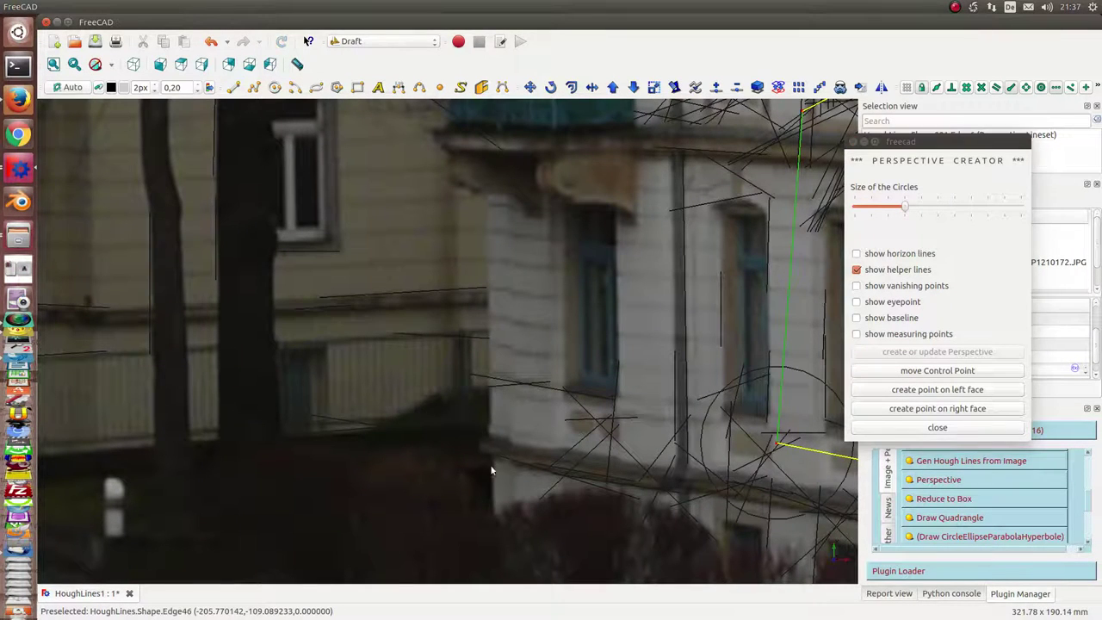
click(487, 442)
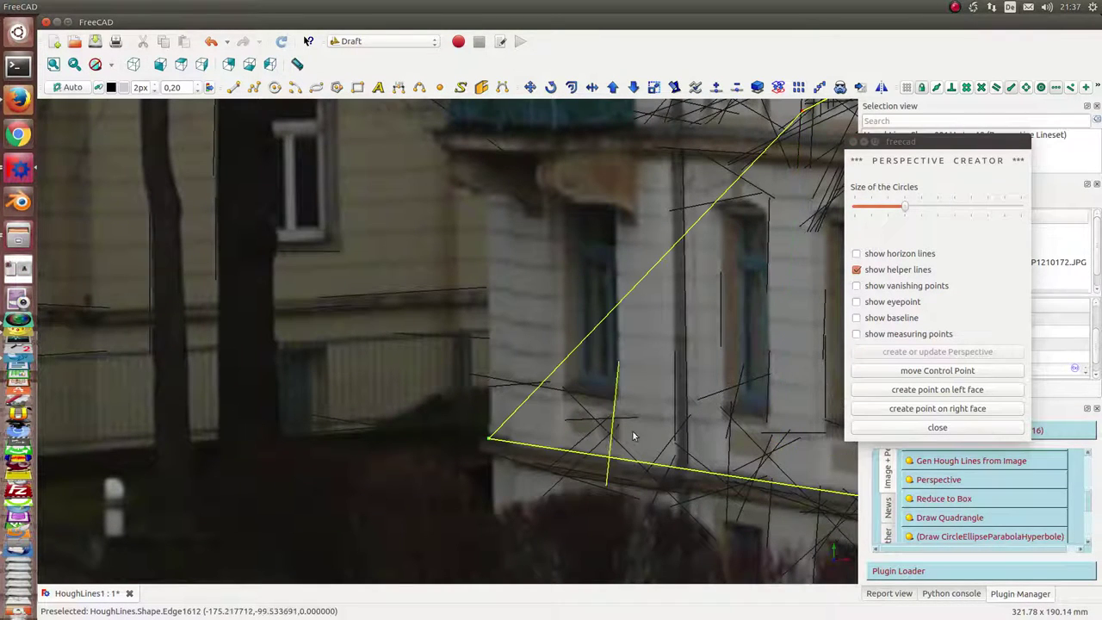
Start another control-point move and zoom back out to the whole building.
scroll(633, 432, up, 2)
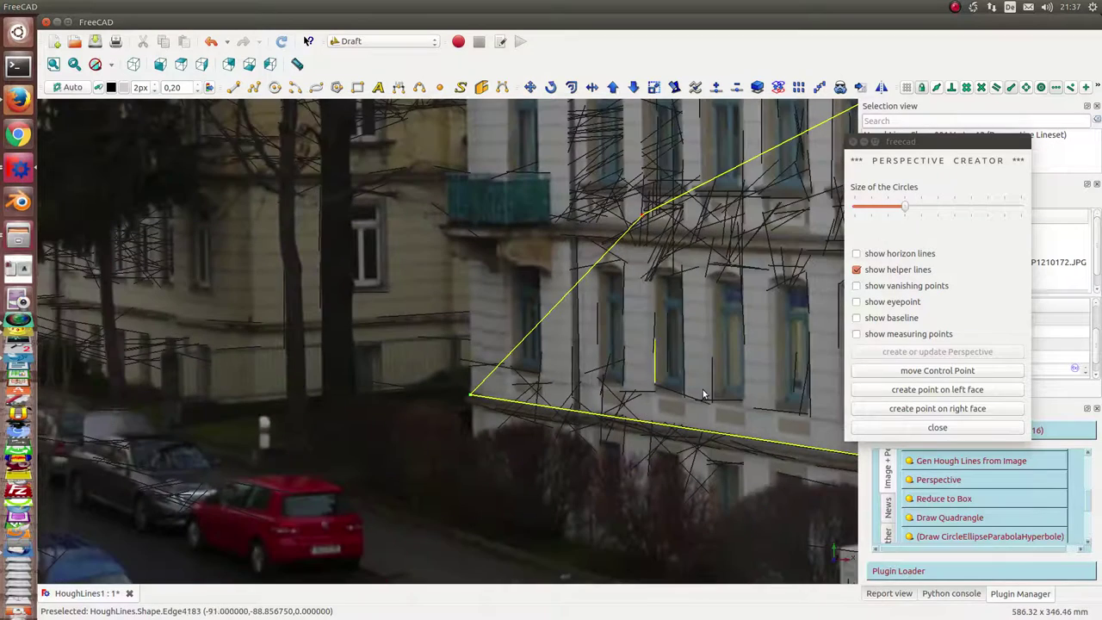
click(918, 375)
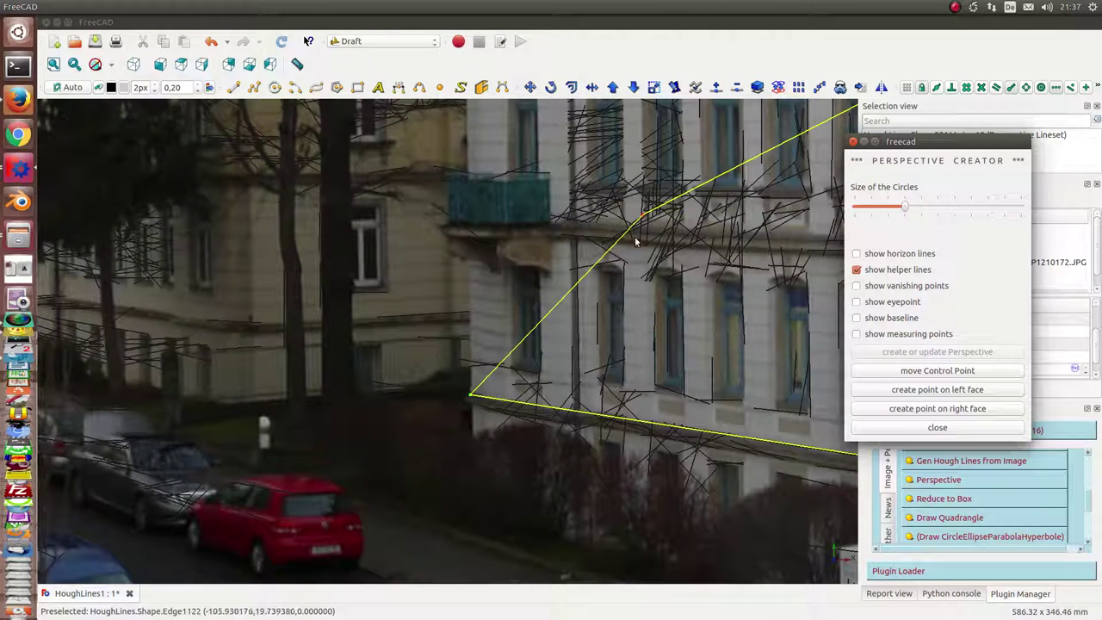
scroll(620, 242, up, 2)
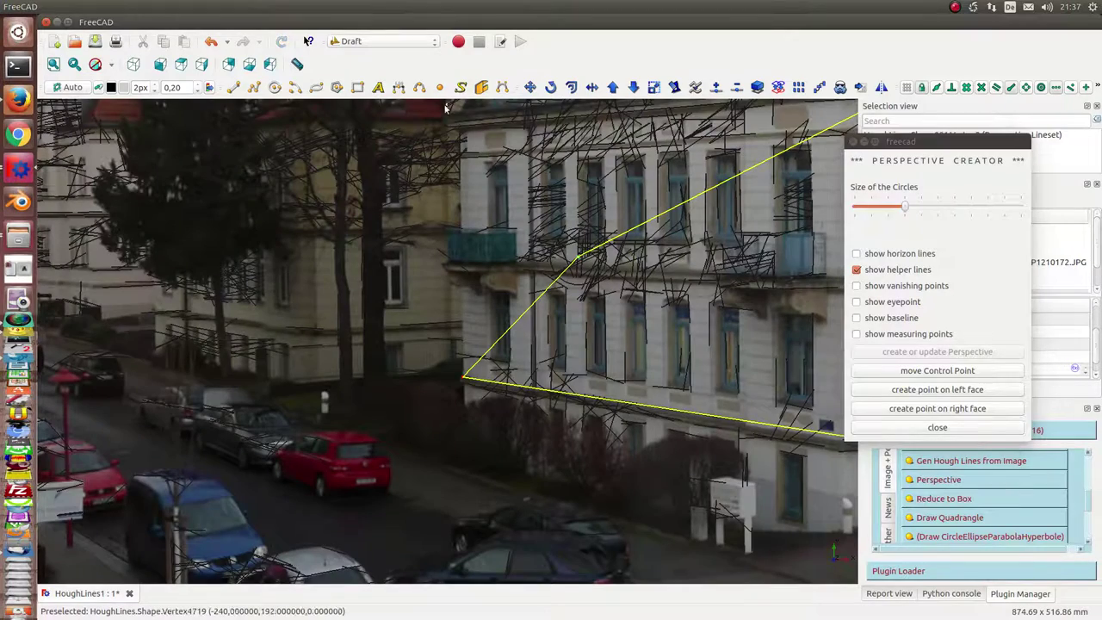
scroll(461, 136, up, 2)
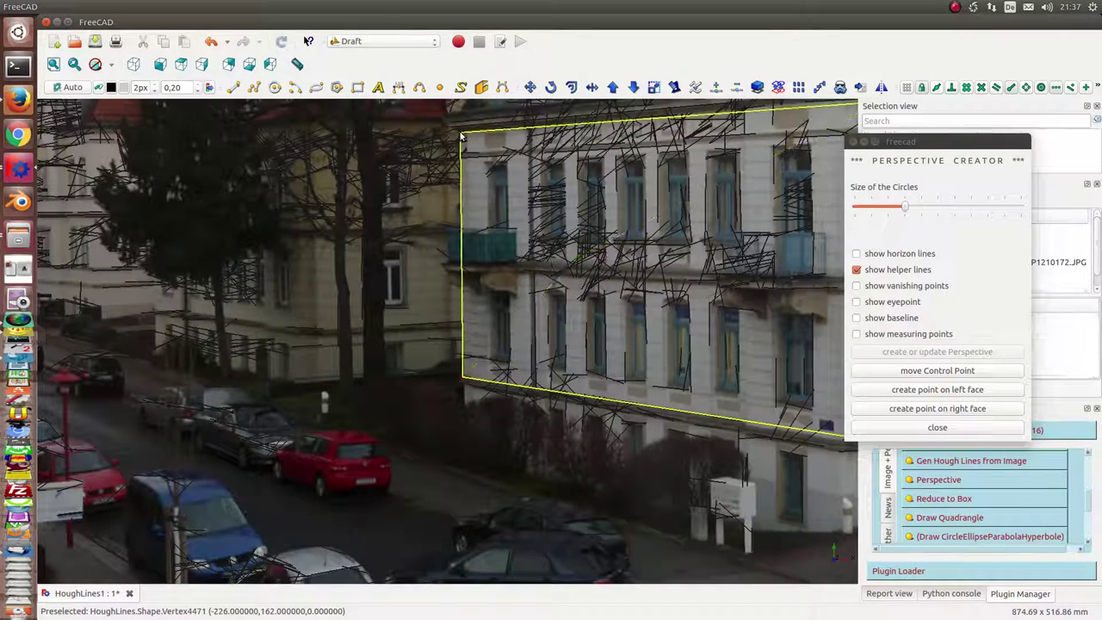
scroll(751, 324, up, 2)
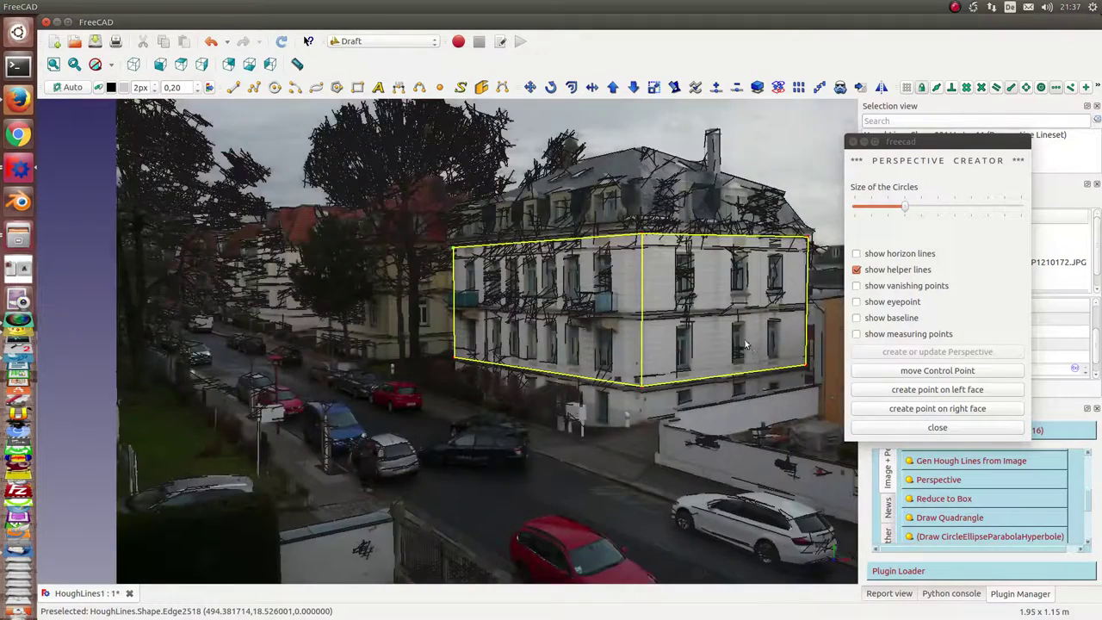
scroll(746, 345, up, 2)
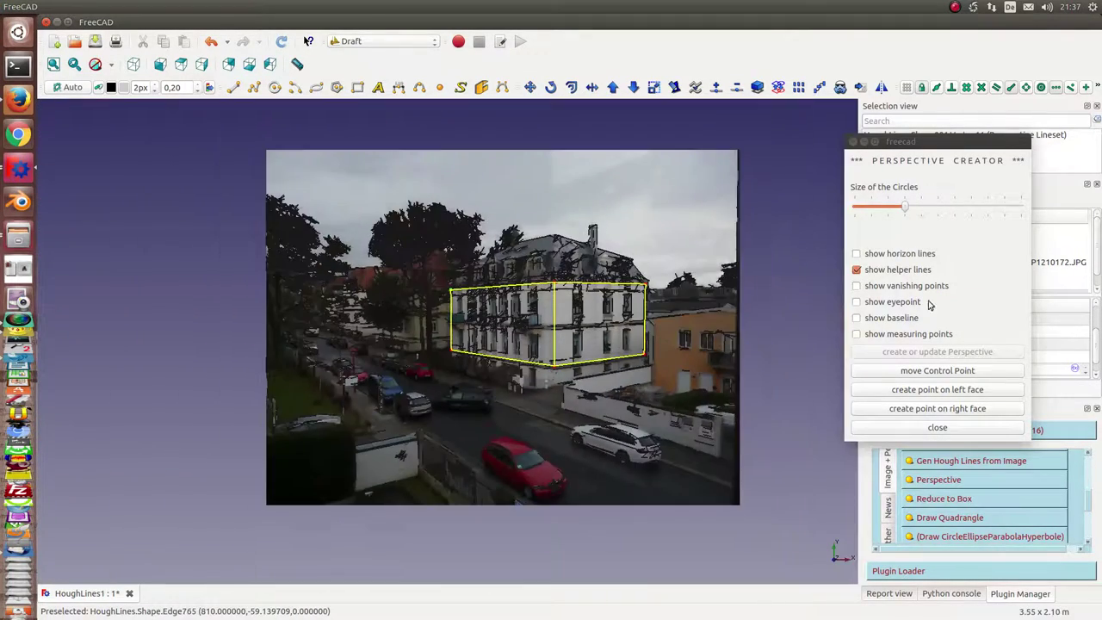
Toggle the Perspective Creator display options to show the horizon lines.
click(857, 269)
click(857, 285)
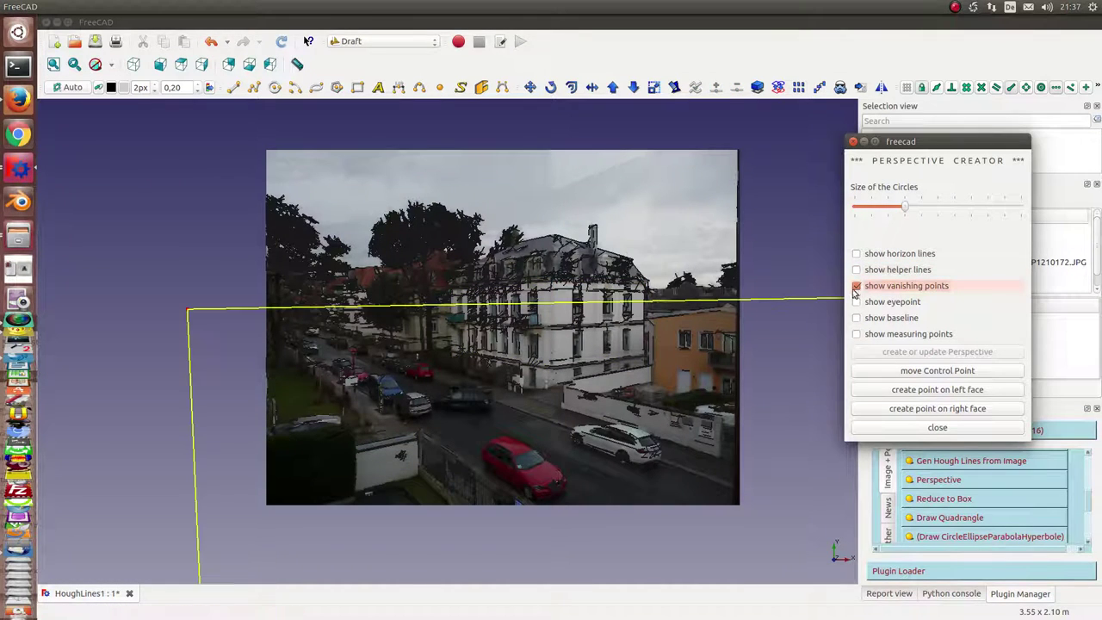
scroll(616, 360, up, 2)
scroll(617, 360, up, 3)
scroll(616, 360, up, 3)
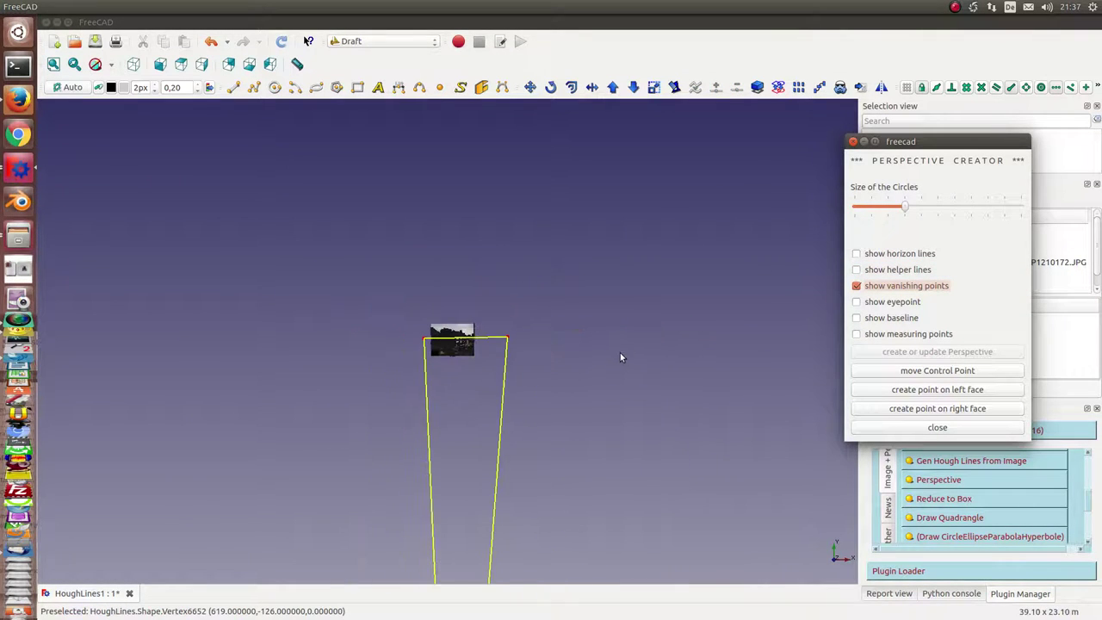
click(857, 253)
Hide the vanishing point lines and centre the building in the view.
scroll(675, 367, down, 2)
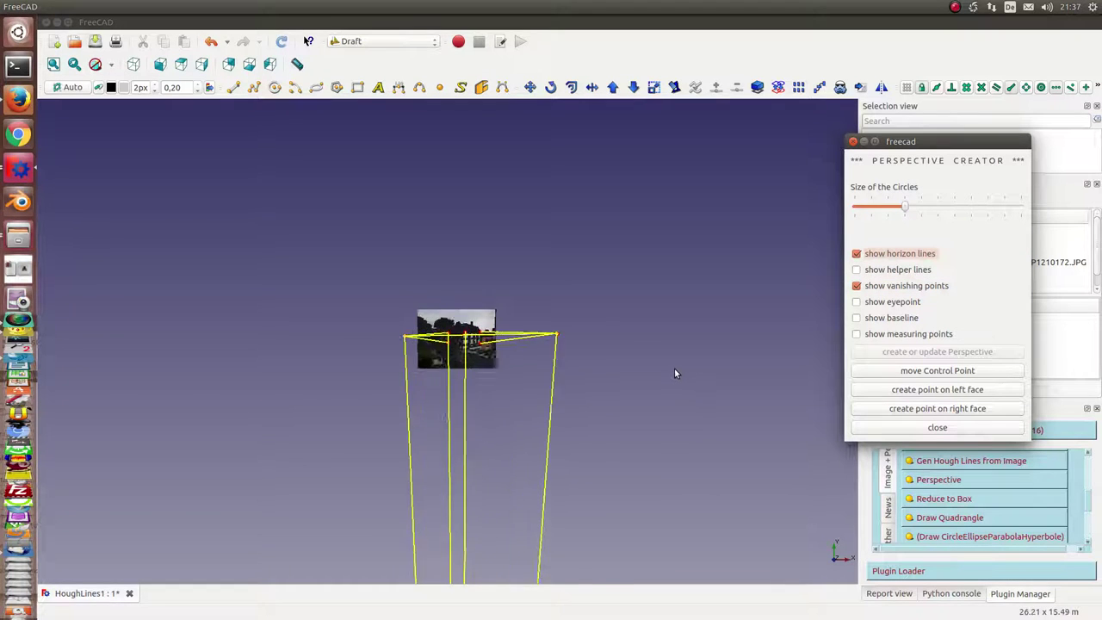
scroll(675, 368, down, 3)
scroll(674, 368, down, 5)
scroll(673, 368, down, 1)
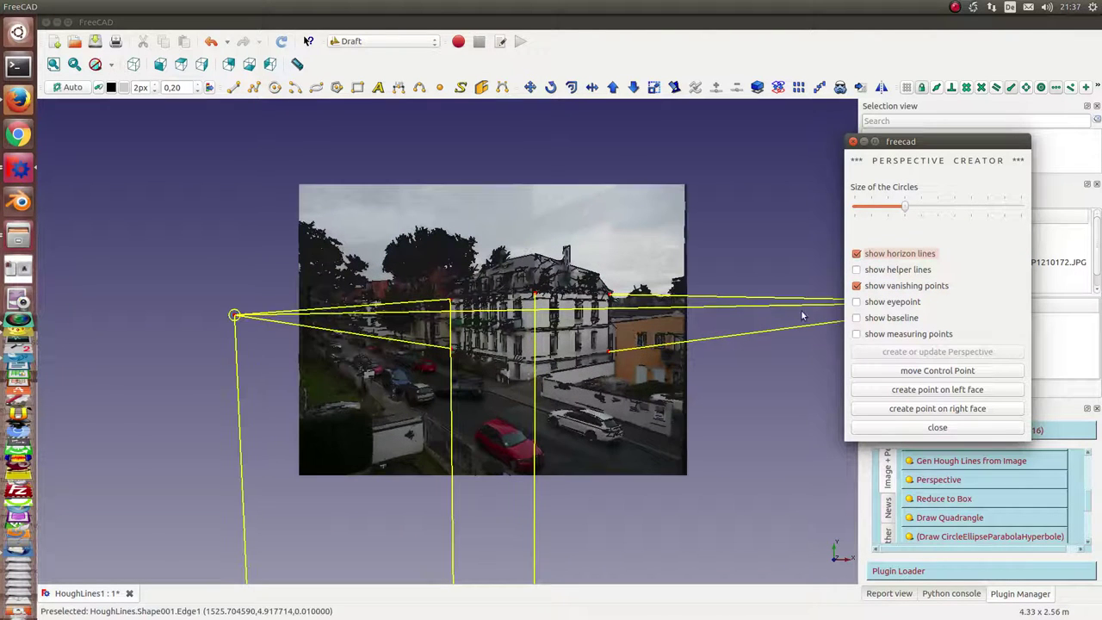
click(856, 286)
scroll(782, 377, down, 2)
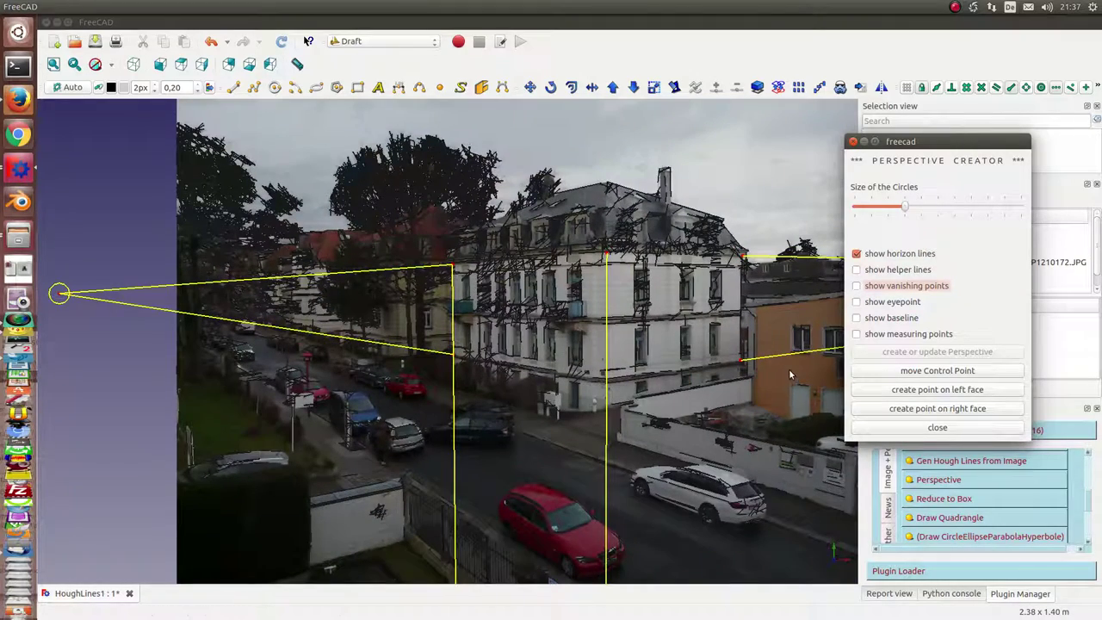
scroll(591, 413, down, 2)
middle_drag(582, 415, 368, 364)
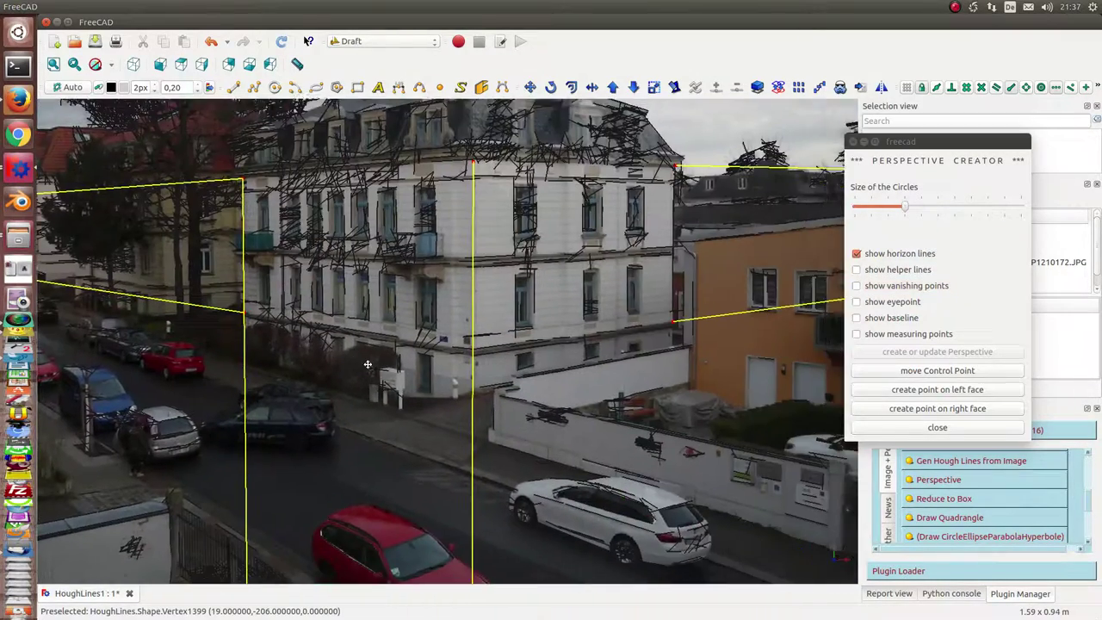
scroll(368, 364, down, 1)
Place two right-face points at the upper and lower corners of a window.
scroll(368, 364, down, 2)
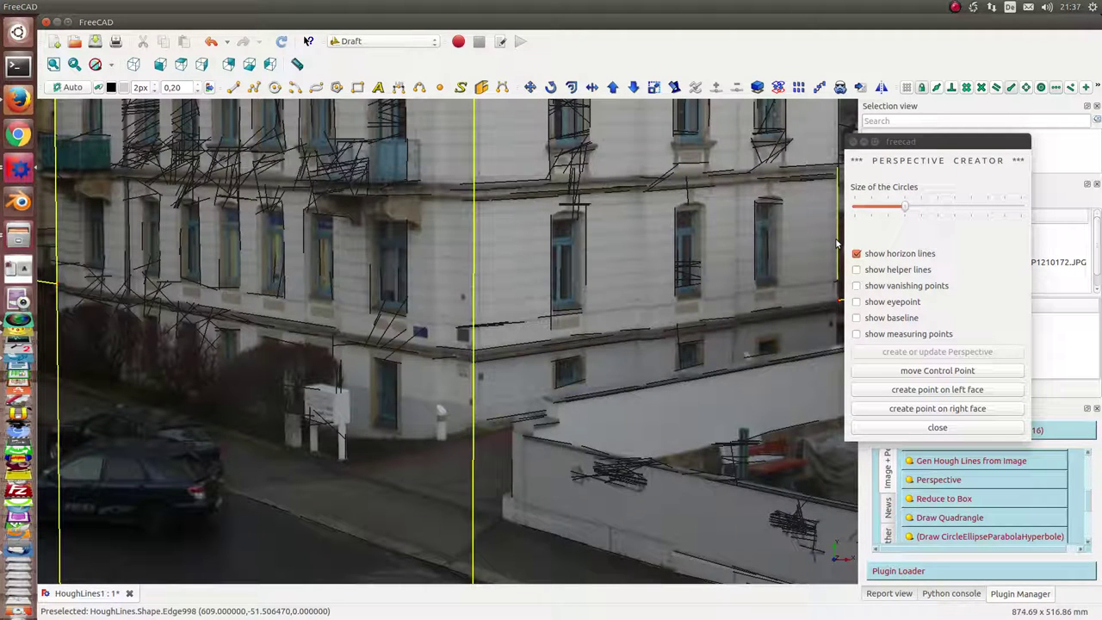
click(942, 411)
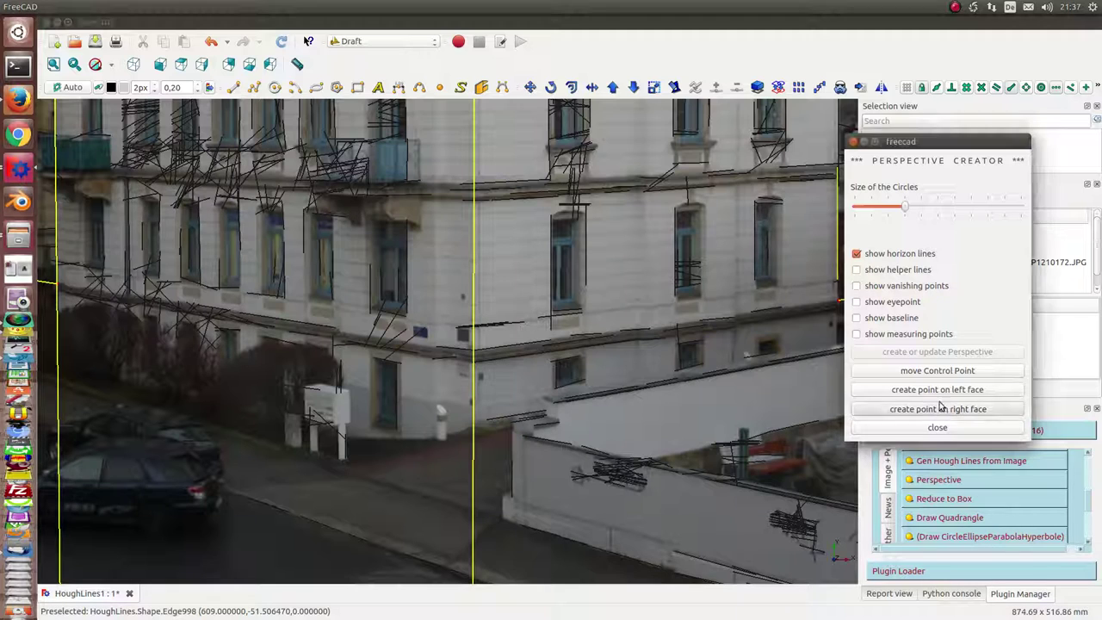
click(706, 205)
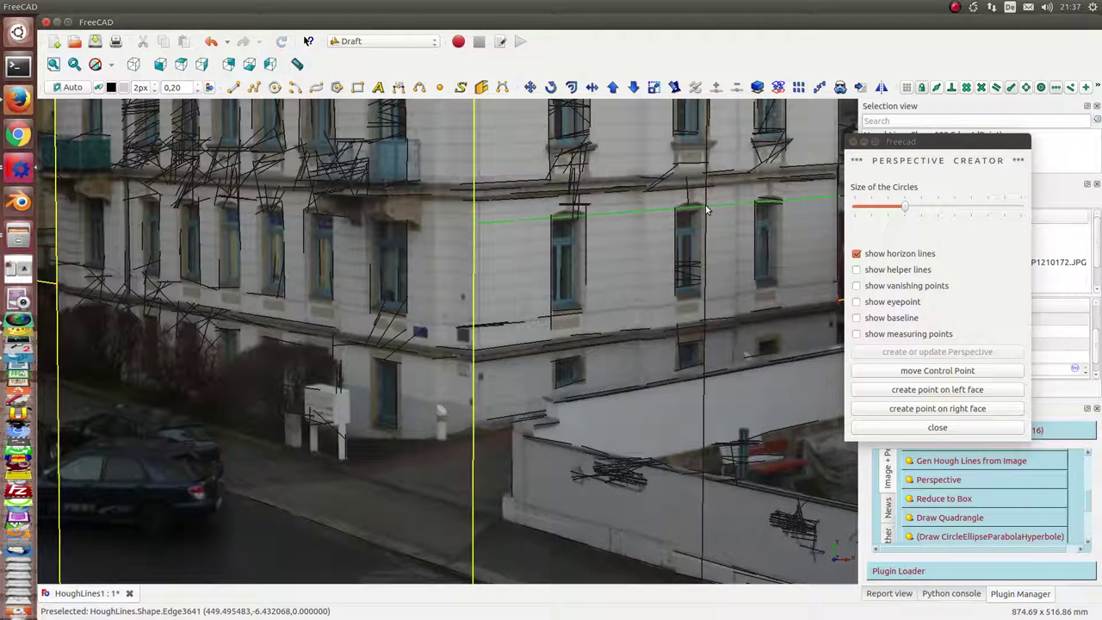
click(895, 411)
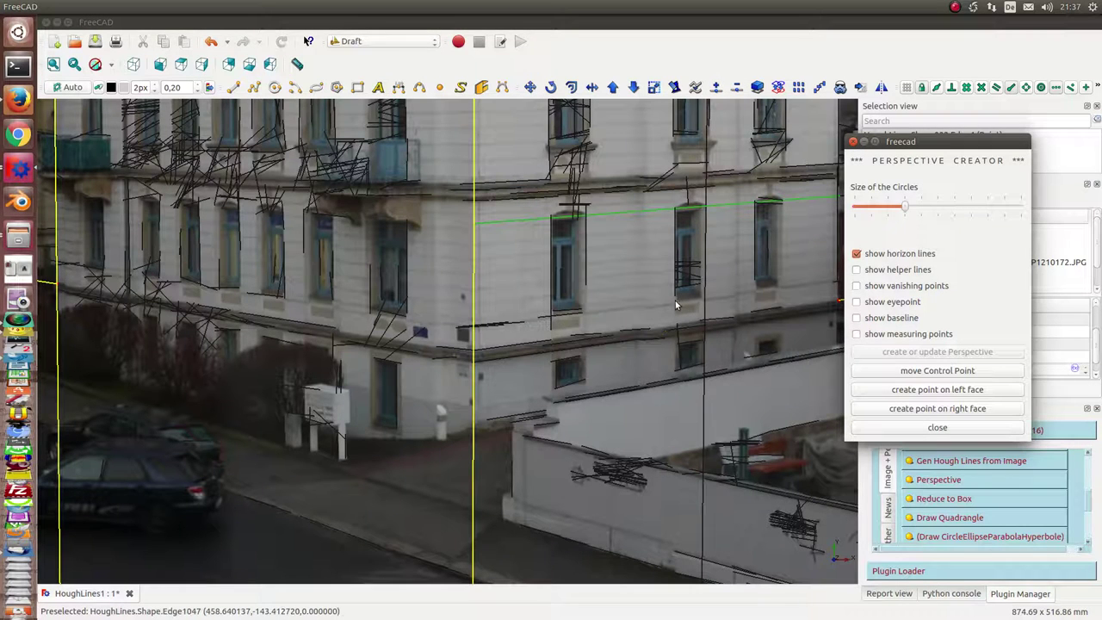
click(675, 301)
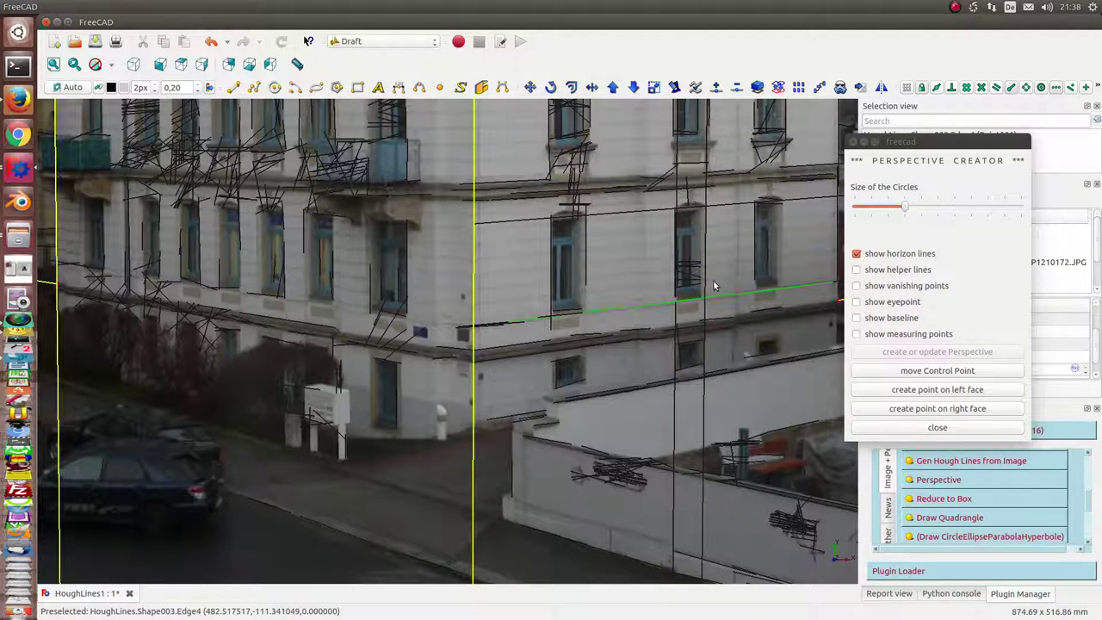
Draw a quadrangle face over the window from its surrounding guide lines.
click(675, 364)
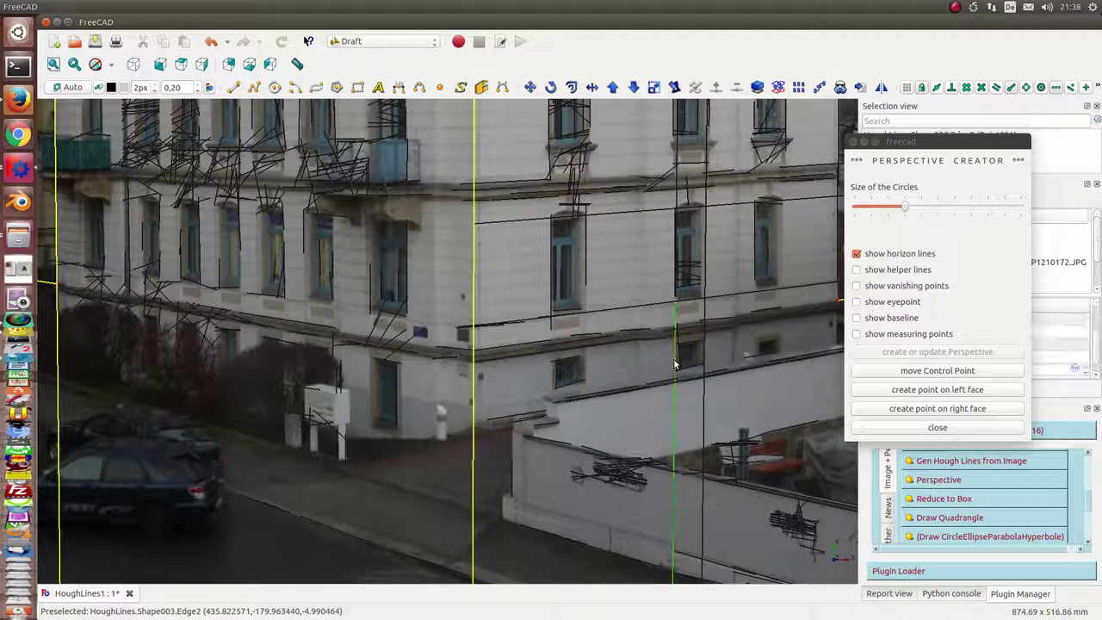
click(706, 252)
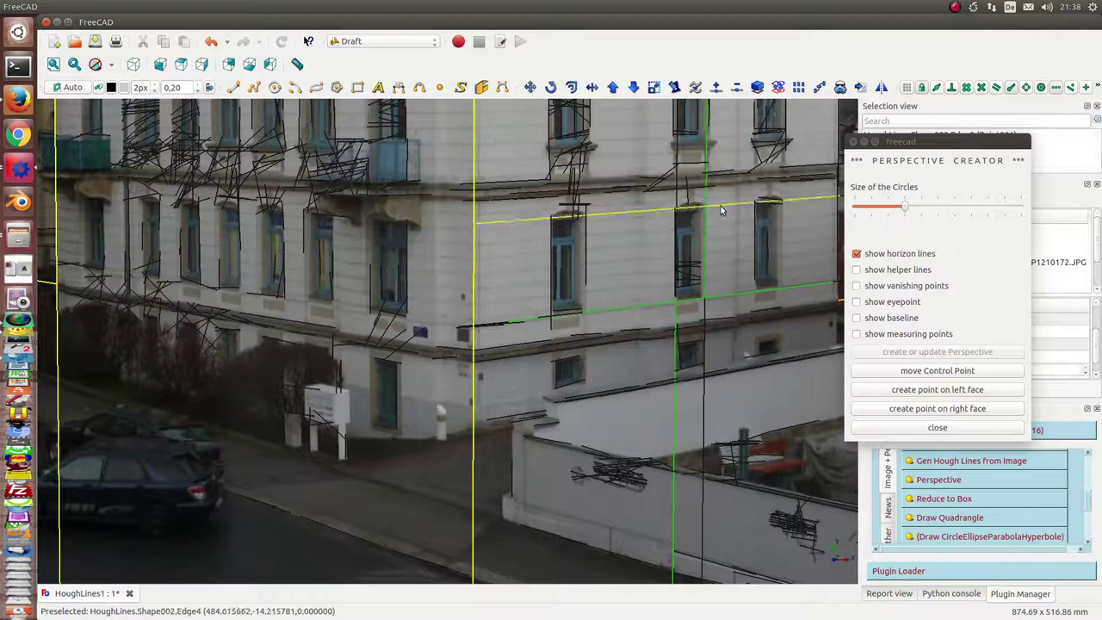
click(721, 208)
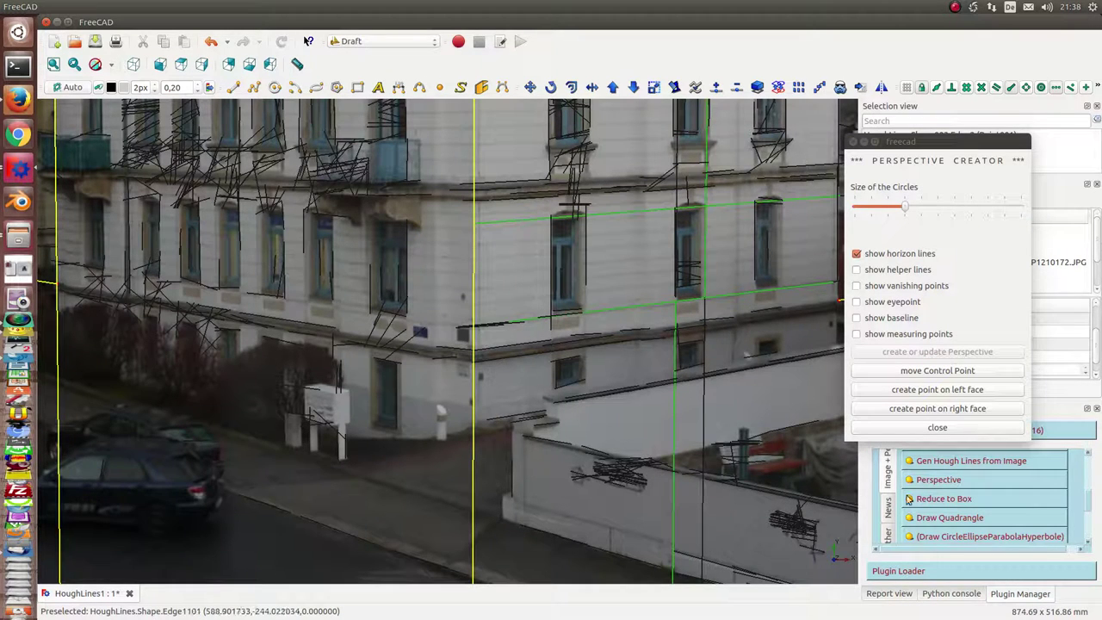
click(939, 520)
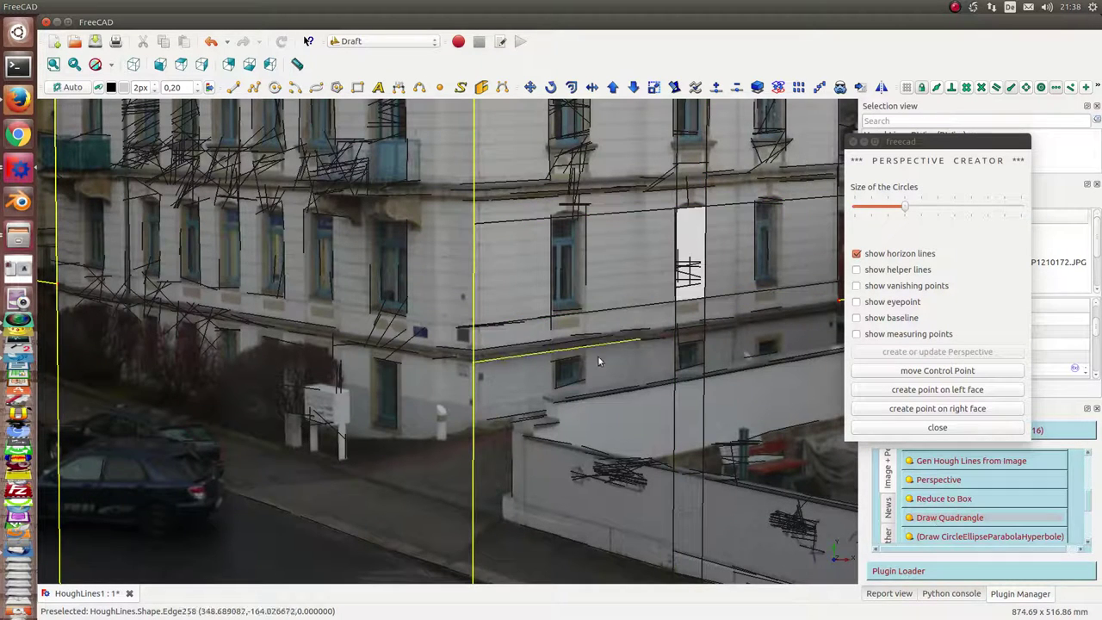
scroll(604, 383, up, 2)
scroll(629, 404, up, 1)
scroll(655, 430, up, 2)
Place right-face points at the small lower window's upper-left and lower-right corners.
scroll(662, 437, up, 2)
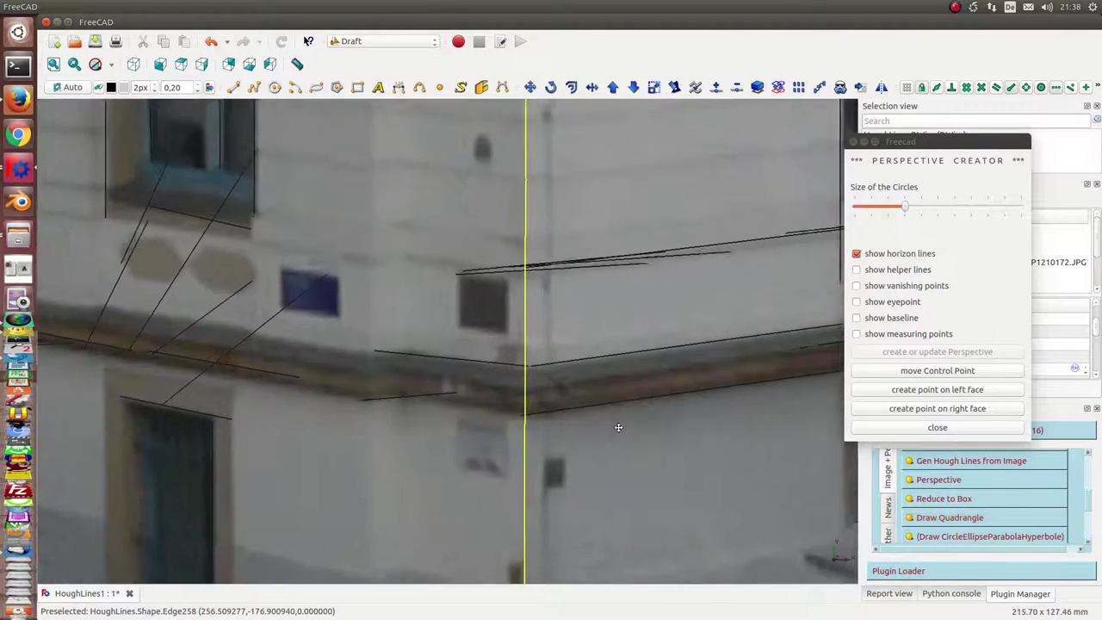
middle_drag(617, 423, 285, 280)
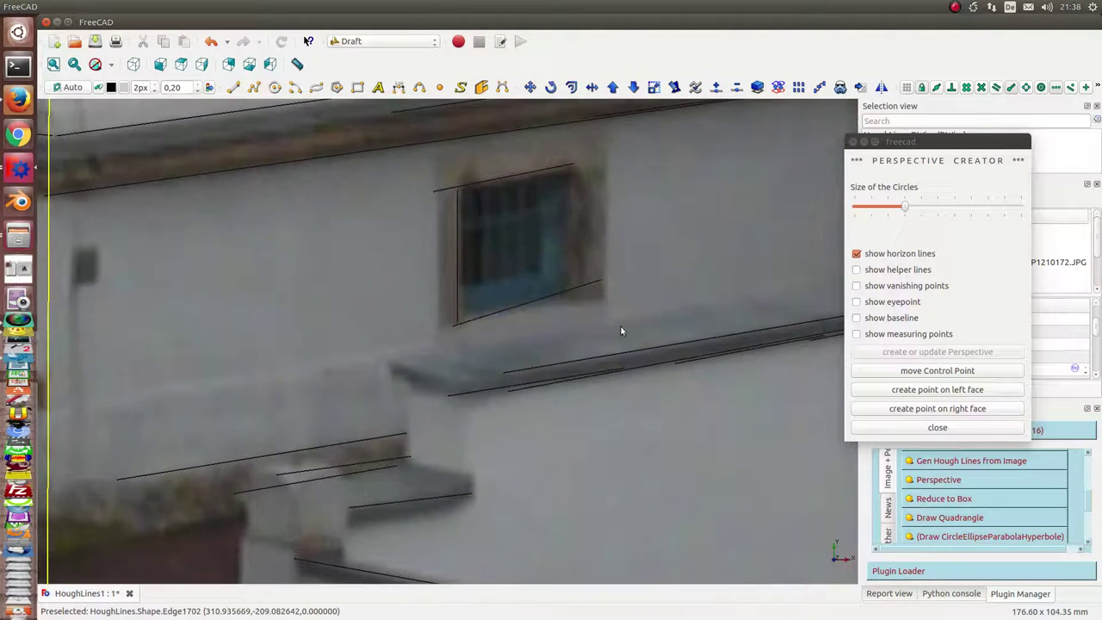
click(905, 410)
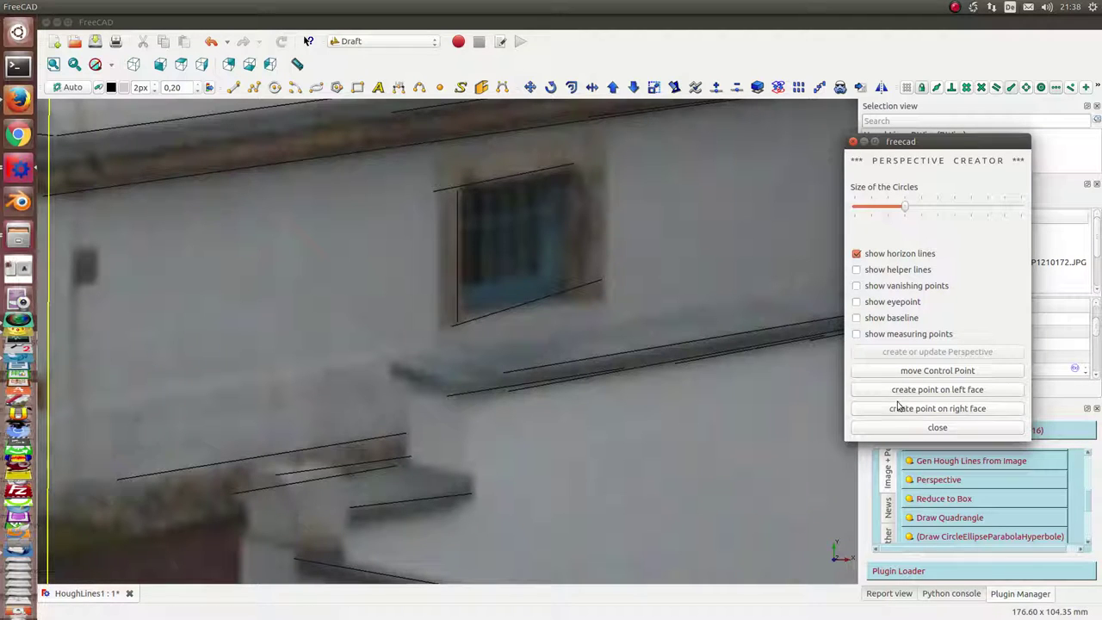
click(465, 187)
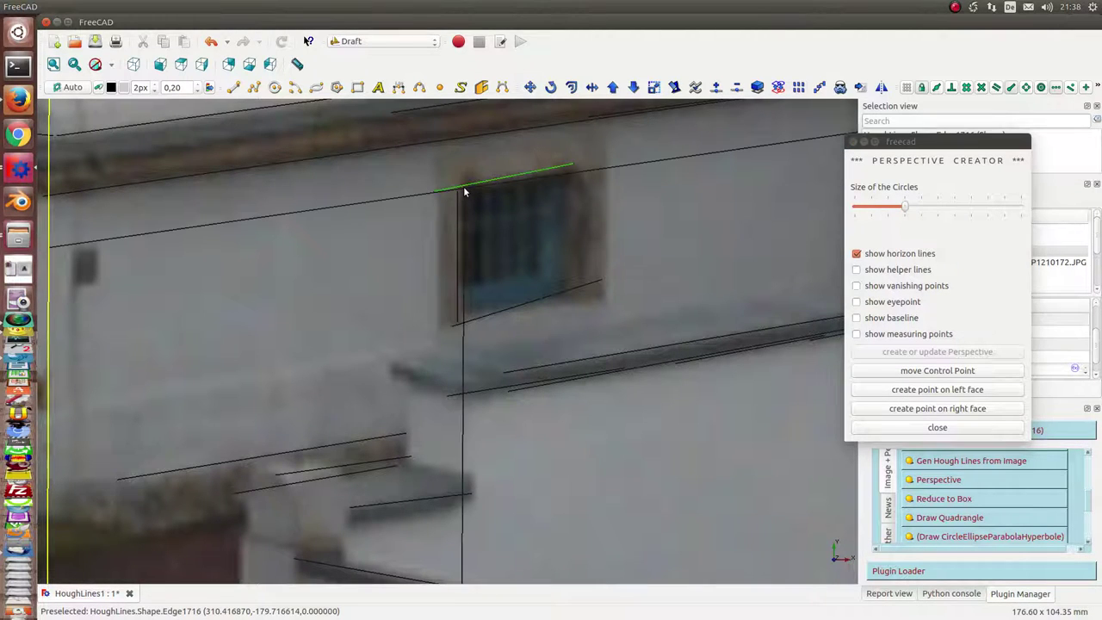
click(907, 410)
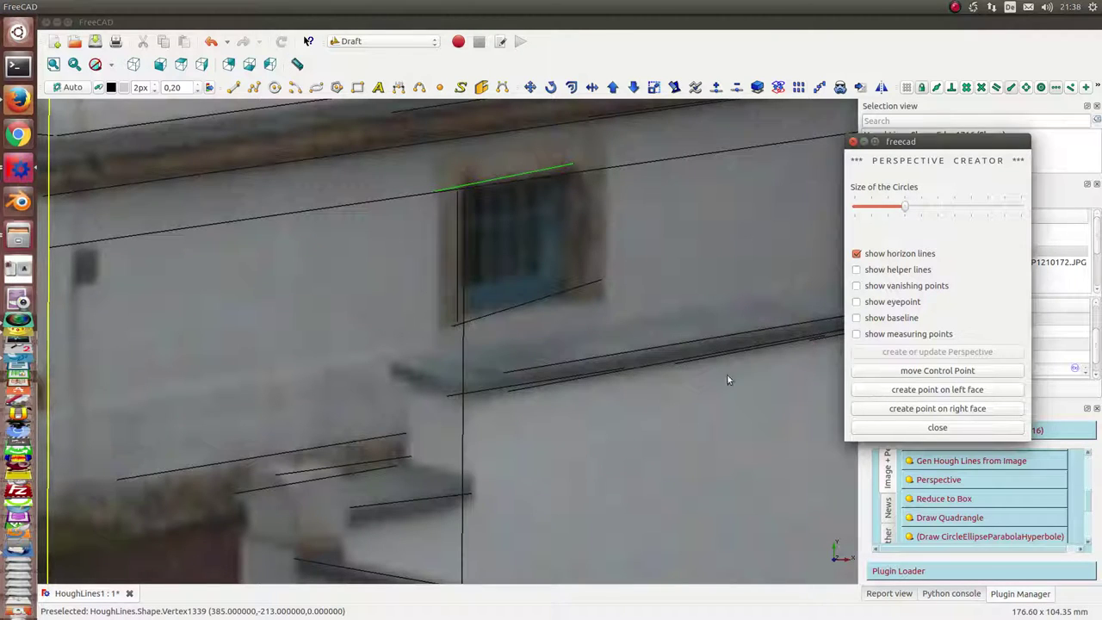
click(565, 297)
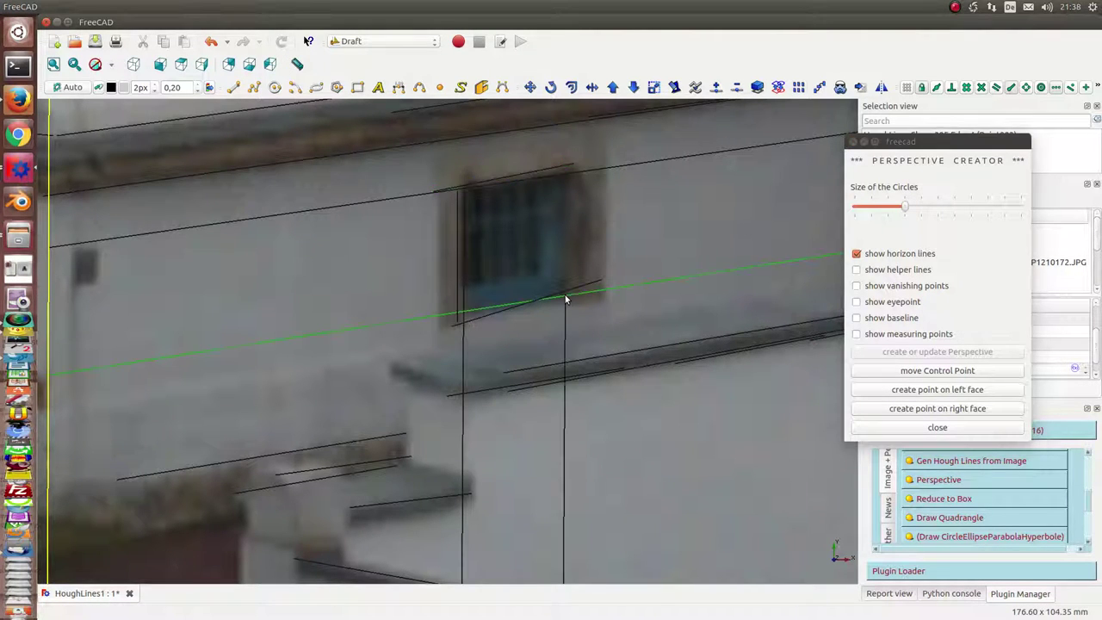
Draw a quadrangle over the window from its top, left, lower and right guide lines.
click(642, 162)
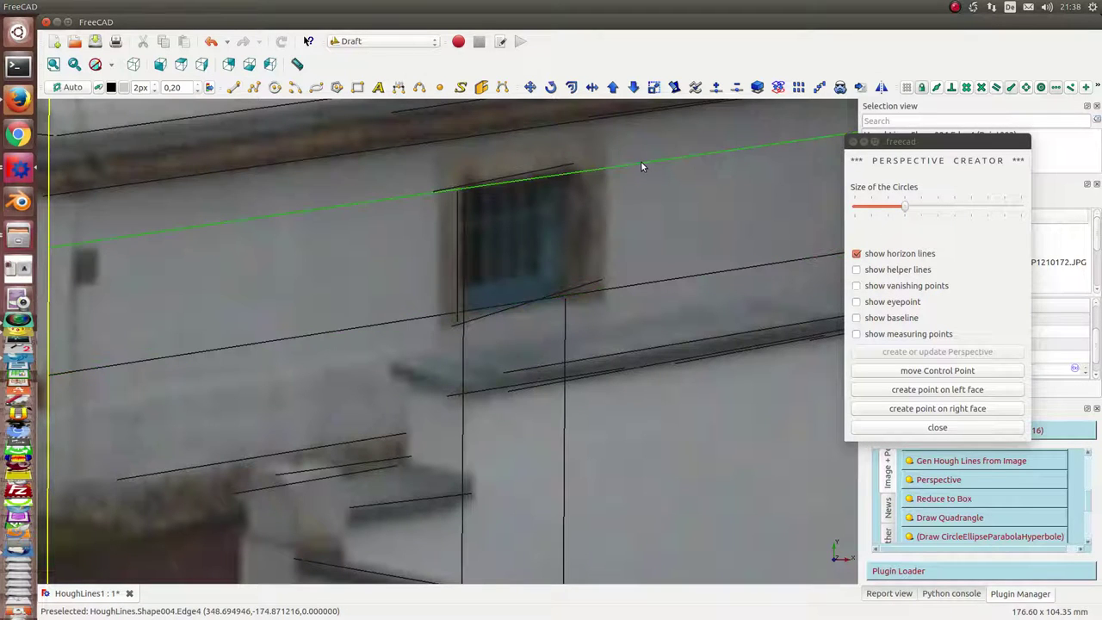
ctrl+click(464, 235)
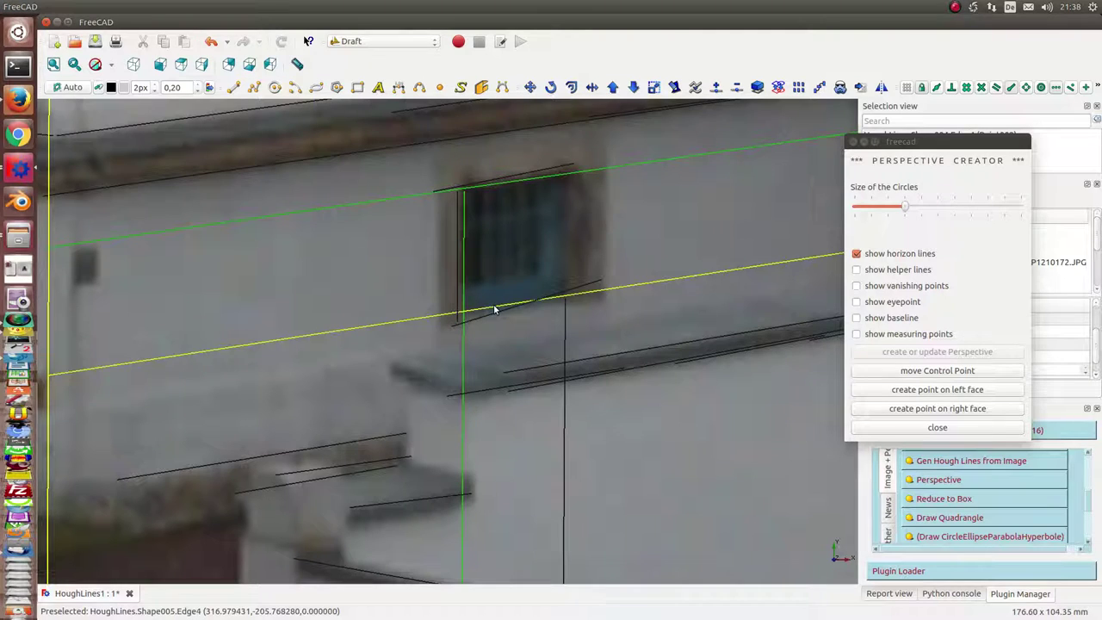
ctrl+click(494, 304)
ctrl+click(565, 330)
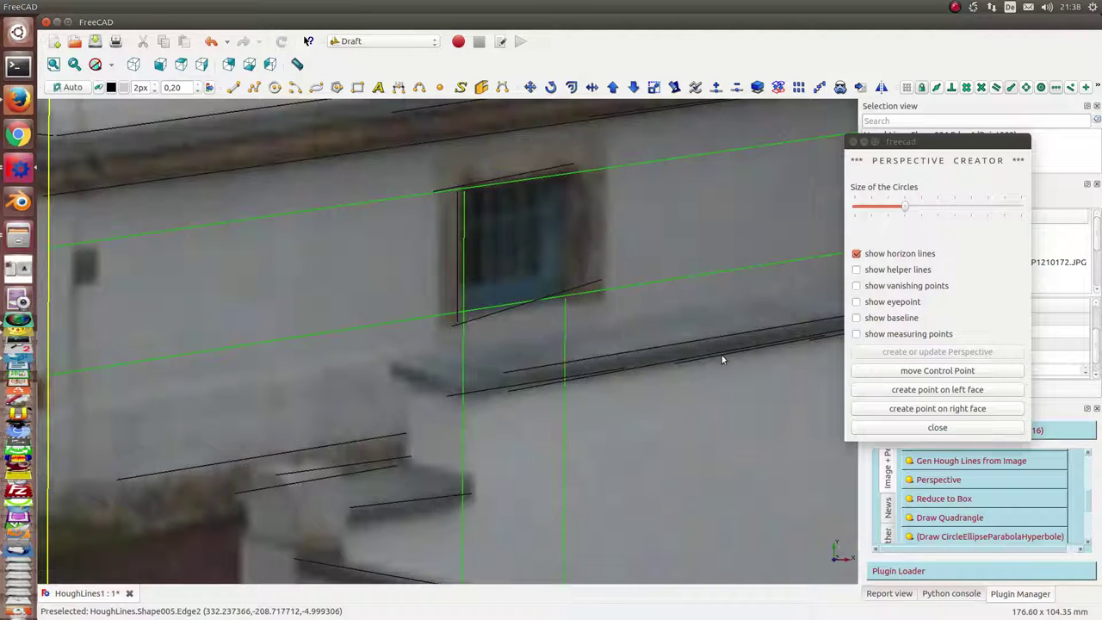
click(947, 518)
scroll(443, 336, down, 3)
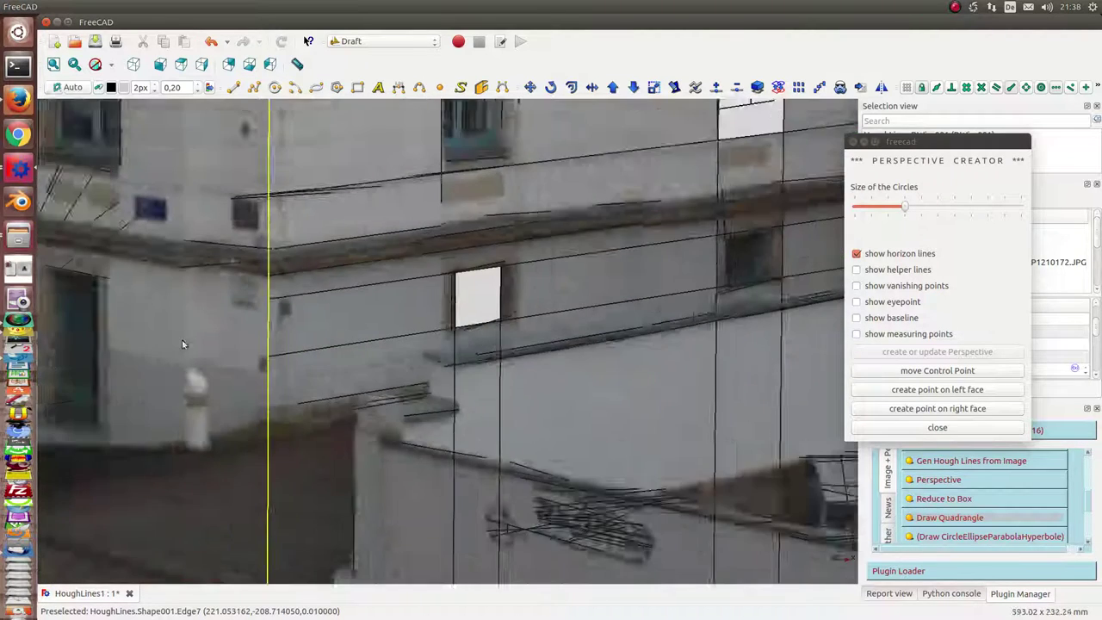
scroll(444, 336, down, 2)
middle_drag(160, 426, 591, 445)
scroll(591, 445, up, 3)
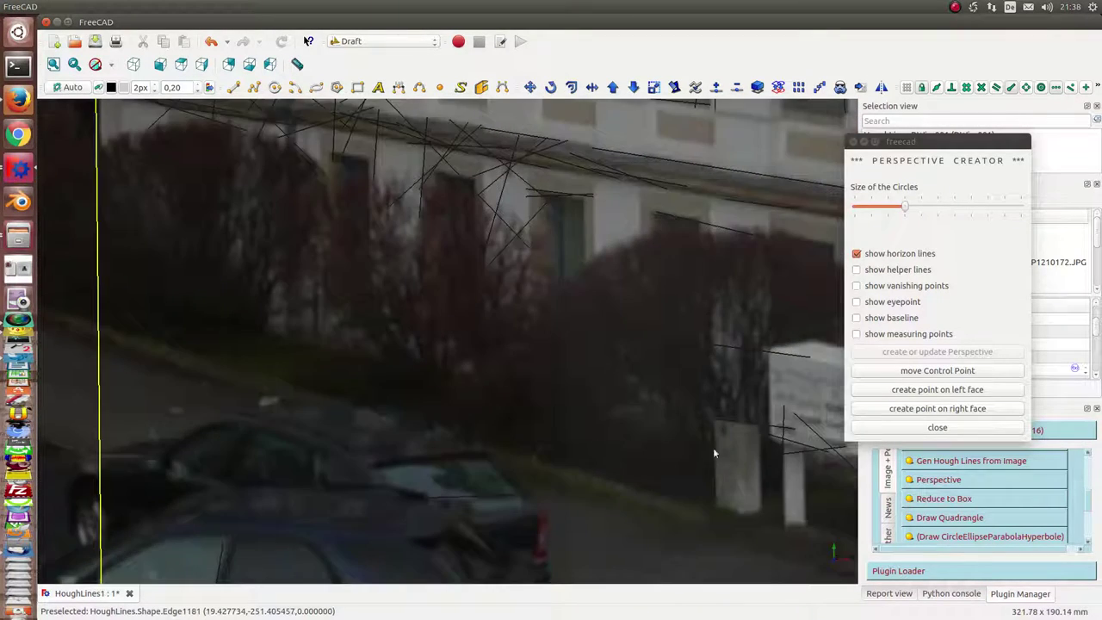
middle_drag(714, 451, 574, 308)
scroll(562, 313, up, 1)
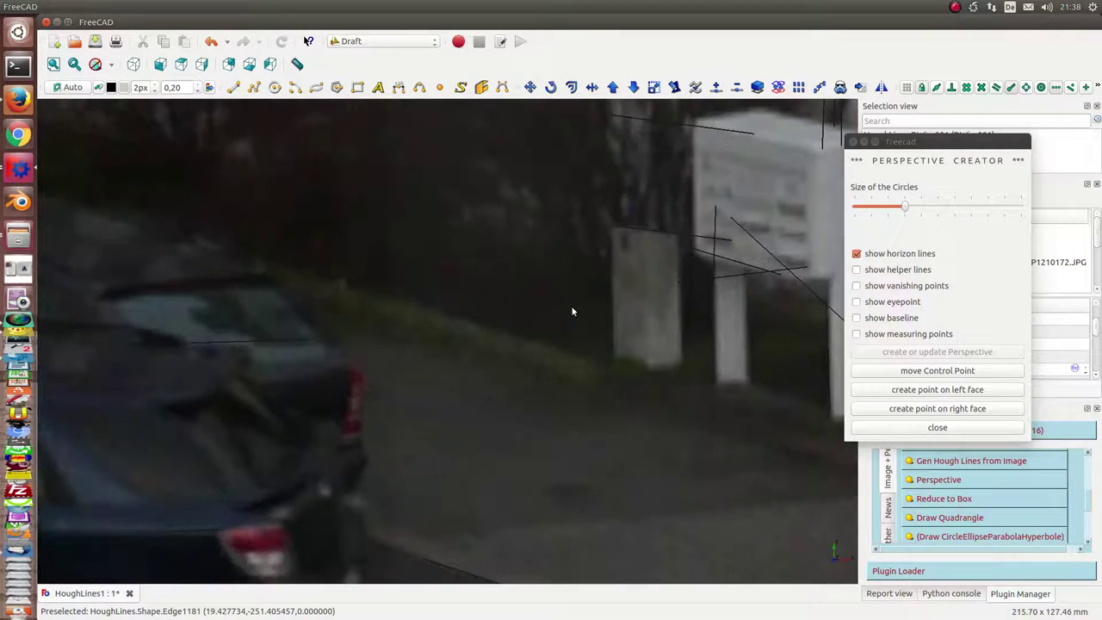
scroll(564, 298, down, 3)
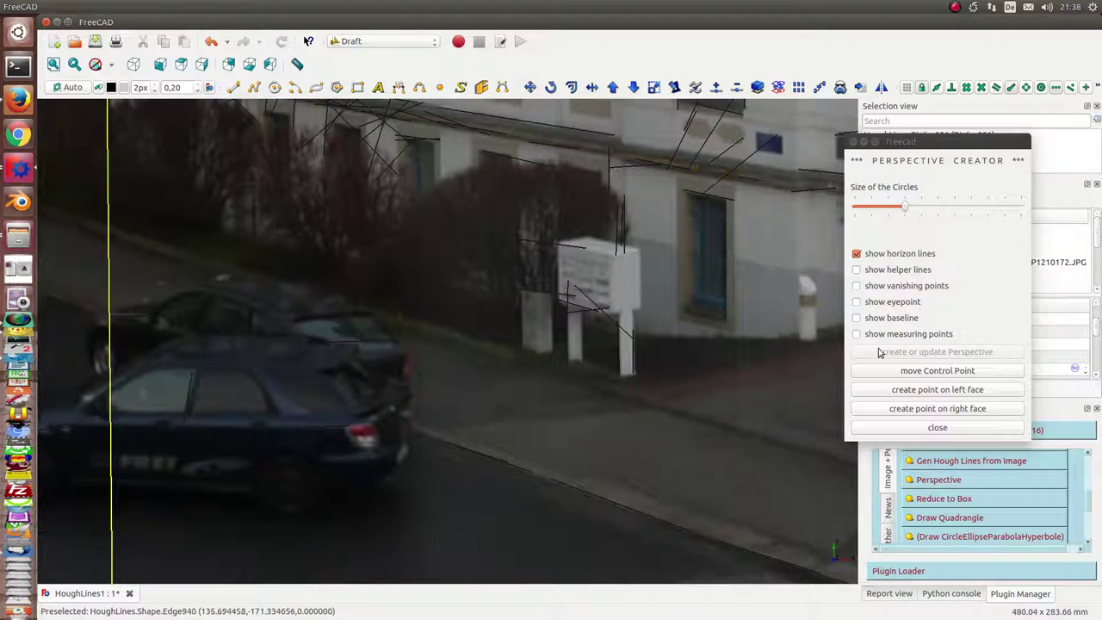
Place a right-face point near the door and bring the door area closer.
click(902, 393)
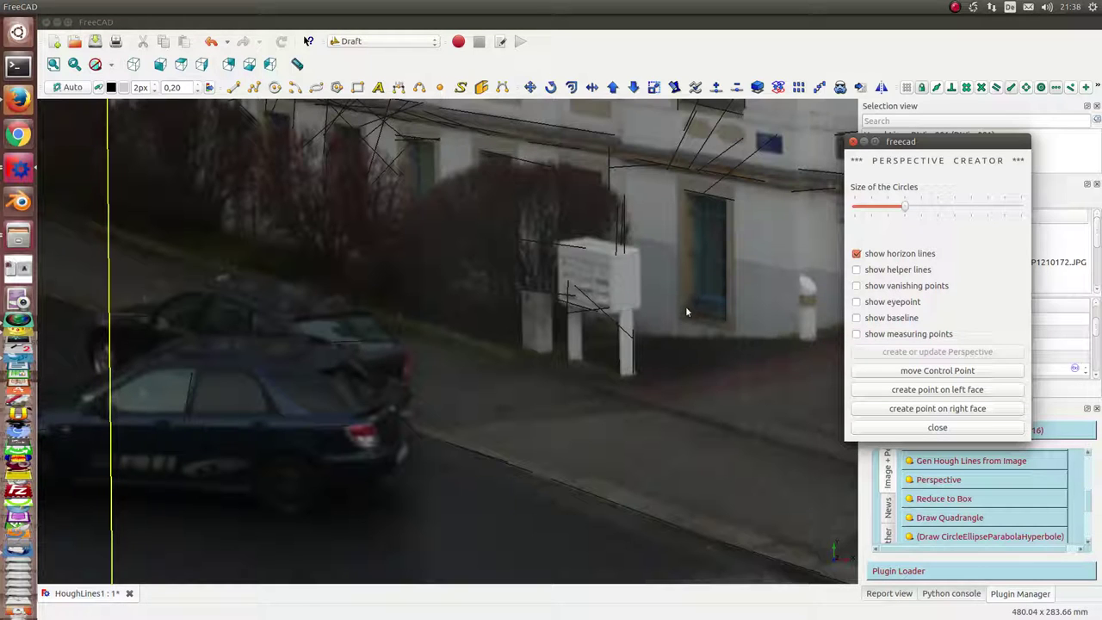
click(687, 307)
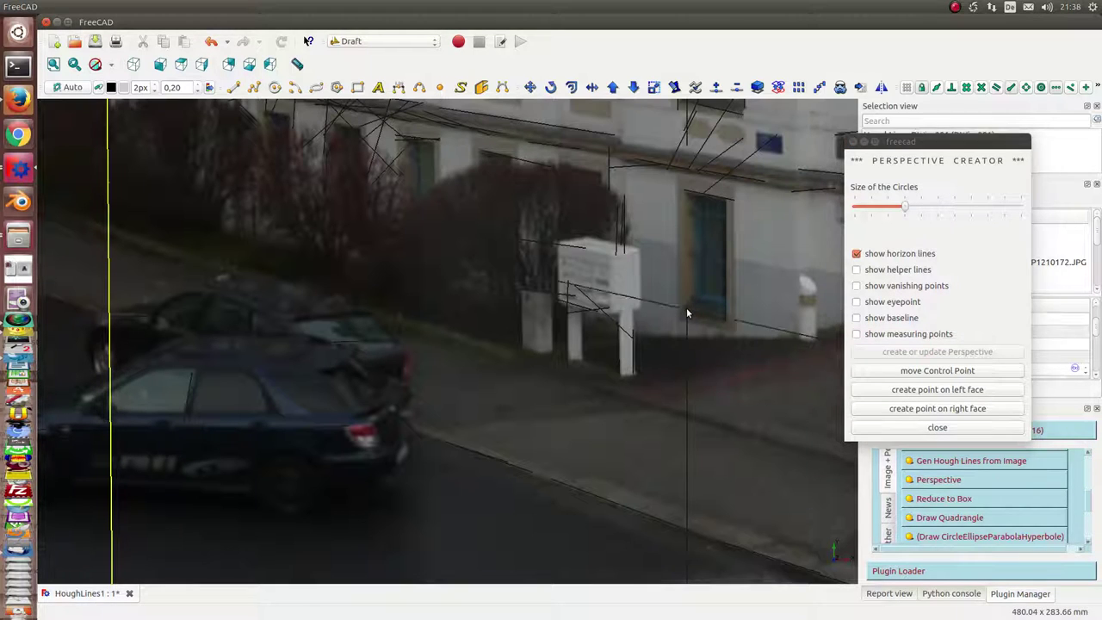
scroll(609, 389, up, 2)
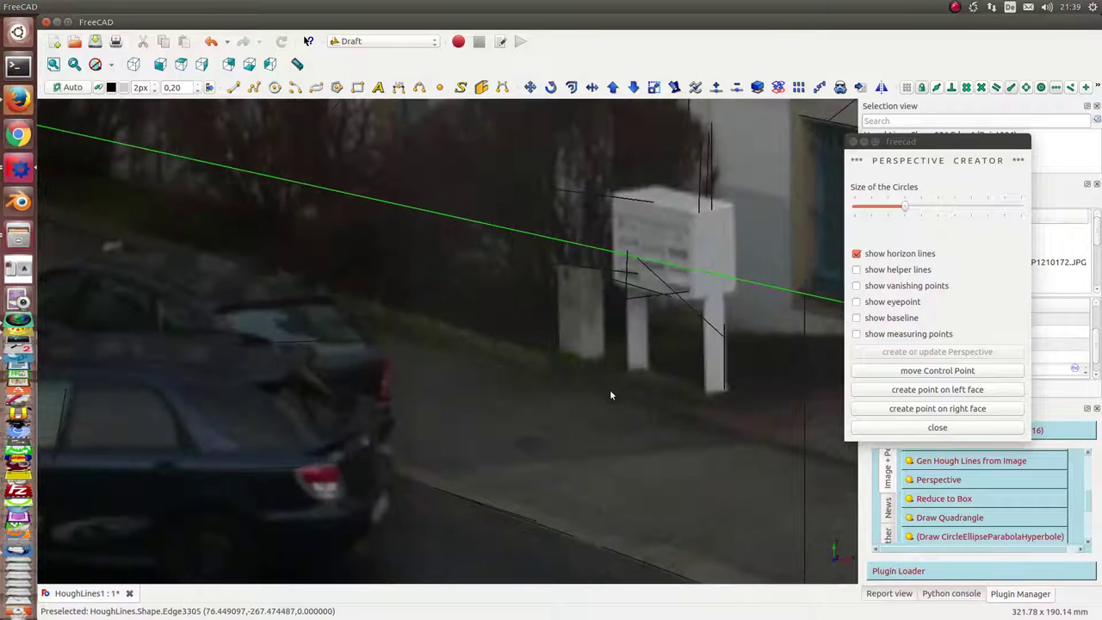
middle_drag(598, 389, 242, 408)
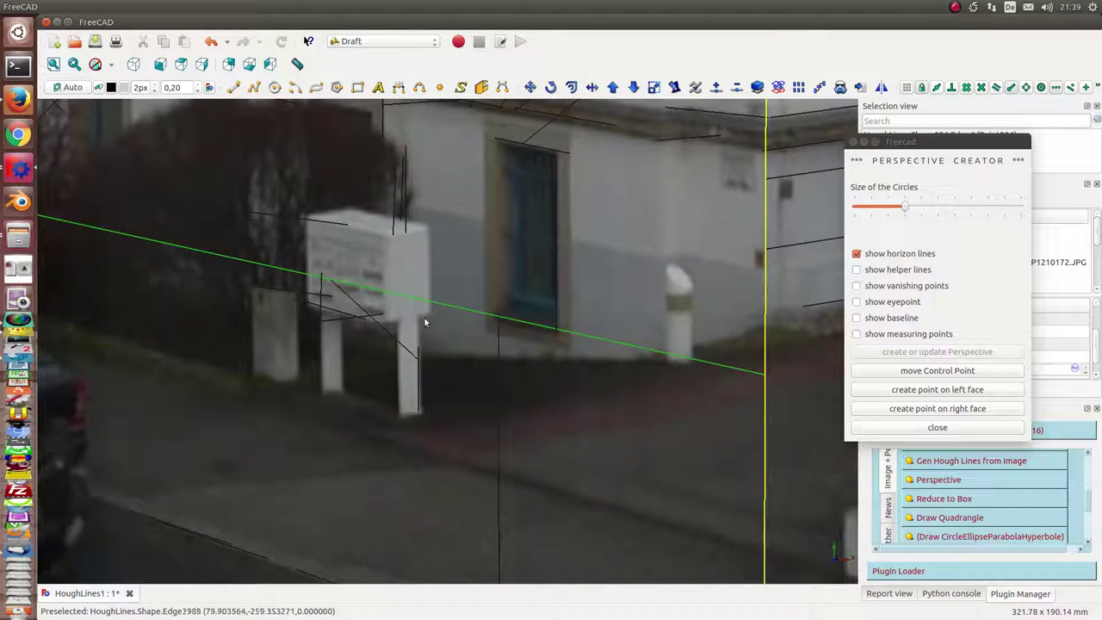
Attempt a quadrangle from the door edges with an empty selection, causing an IndexError.
click(550, 153)
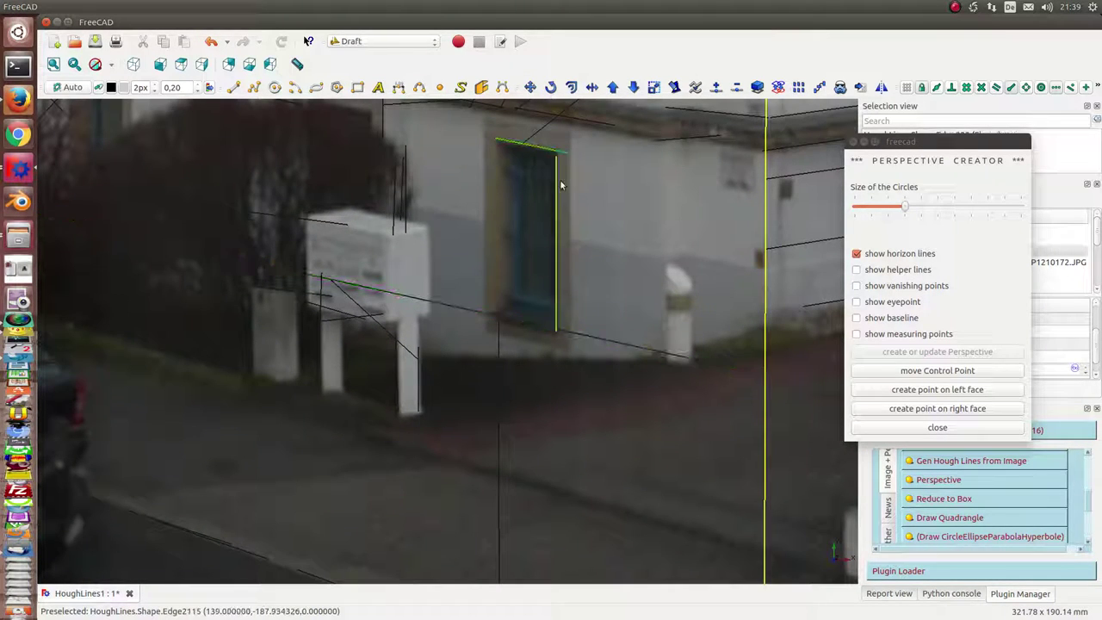
ctrl+click(574, 334)
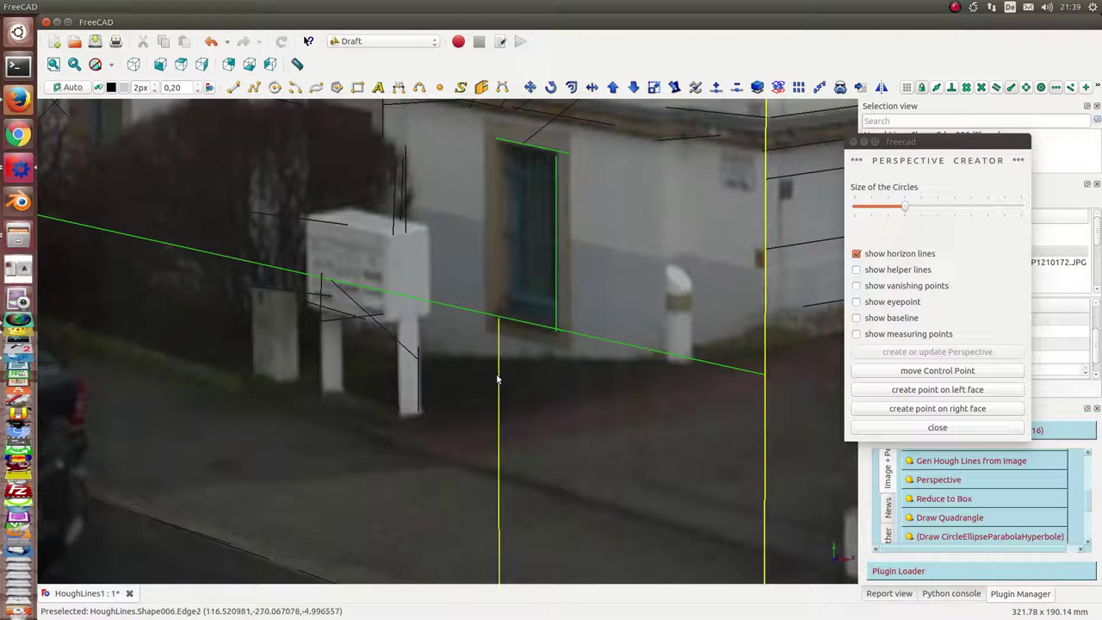
click(508, 363)
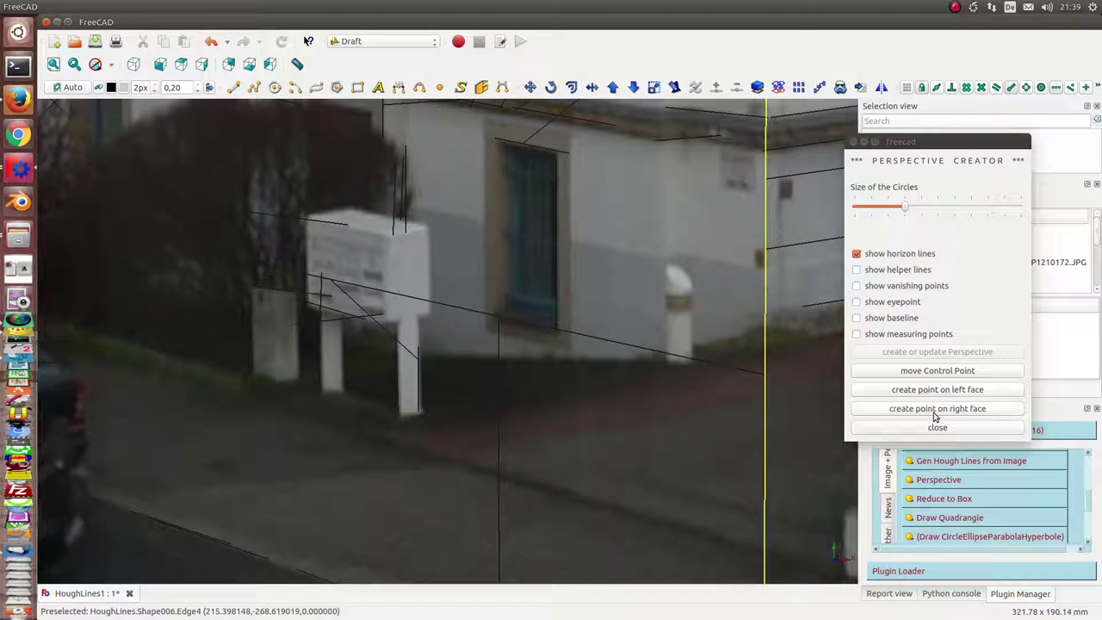
click(943, 518)
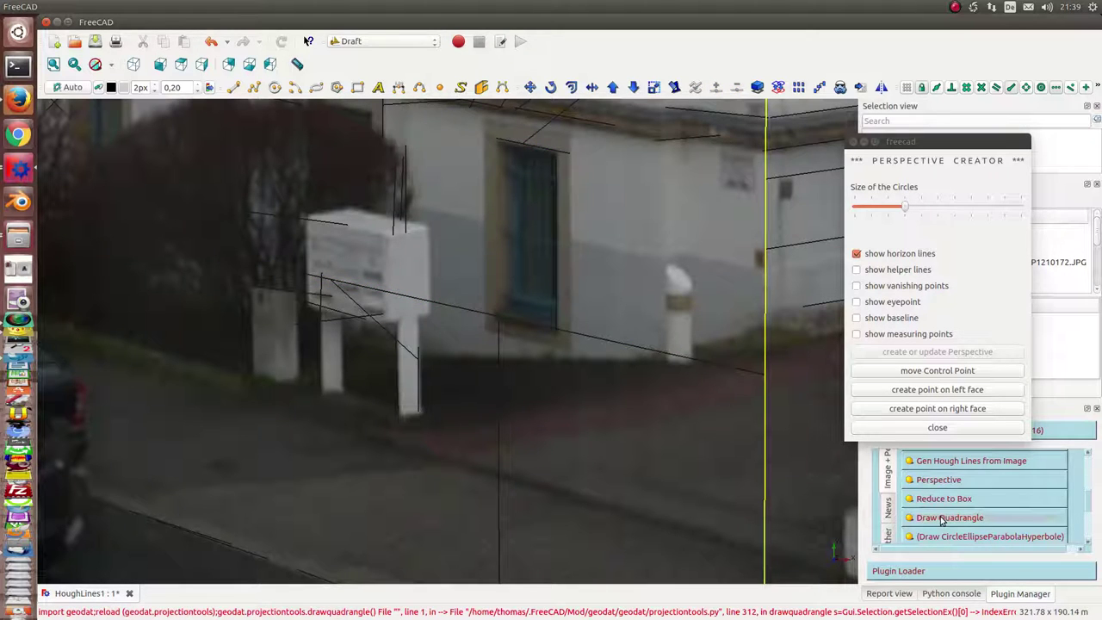
Draw quadrangle DWire002 from the door's top and side edges and the point's two guide lines.
scroll(714, 296, down, 3)
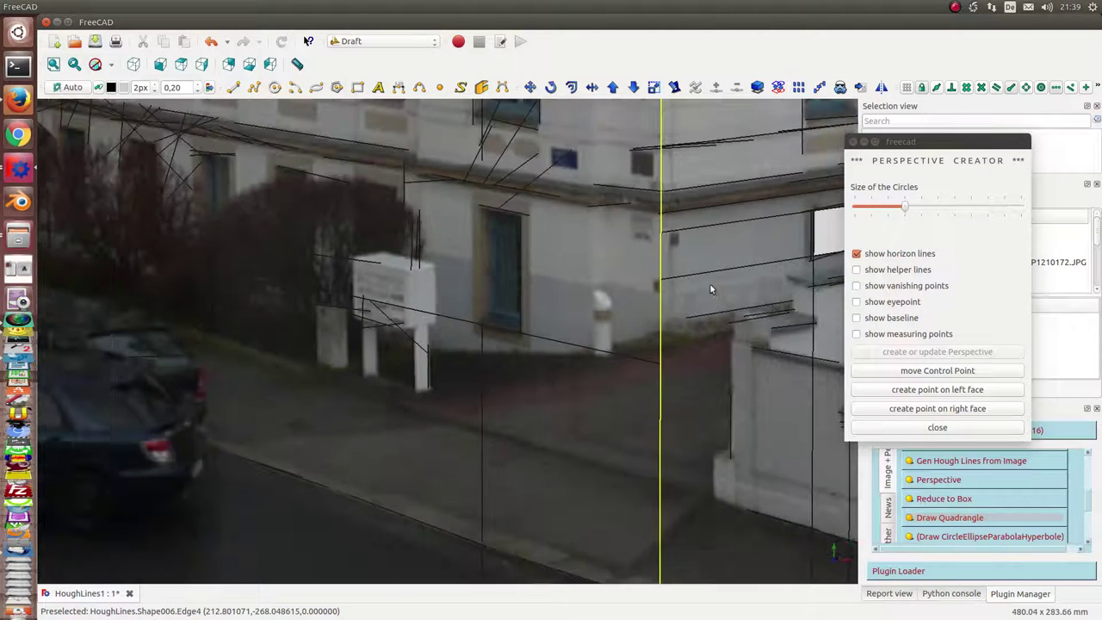
drag(897, 141, 906, 249)
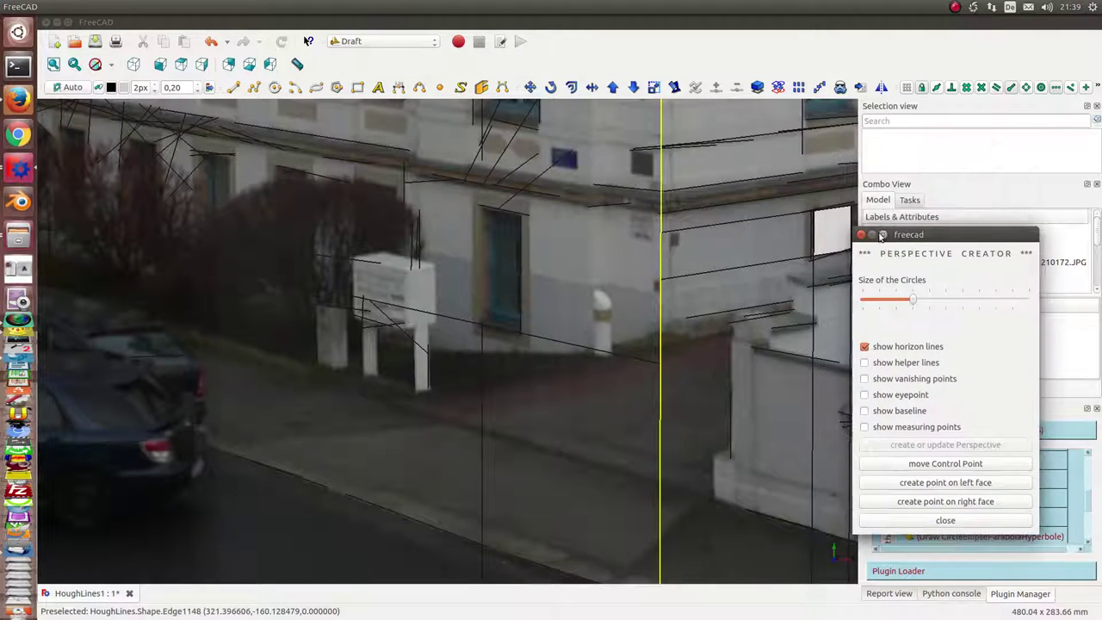
click(504, 211)
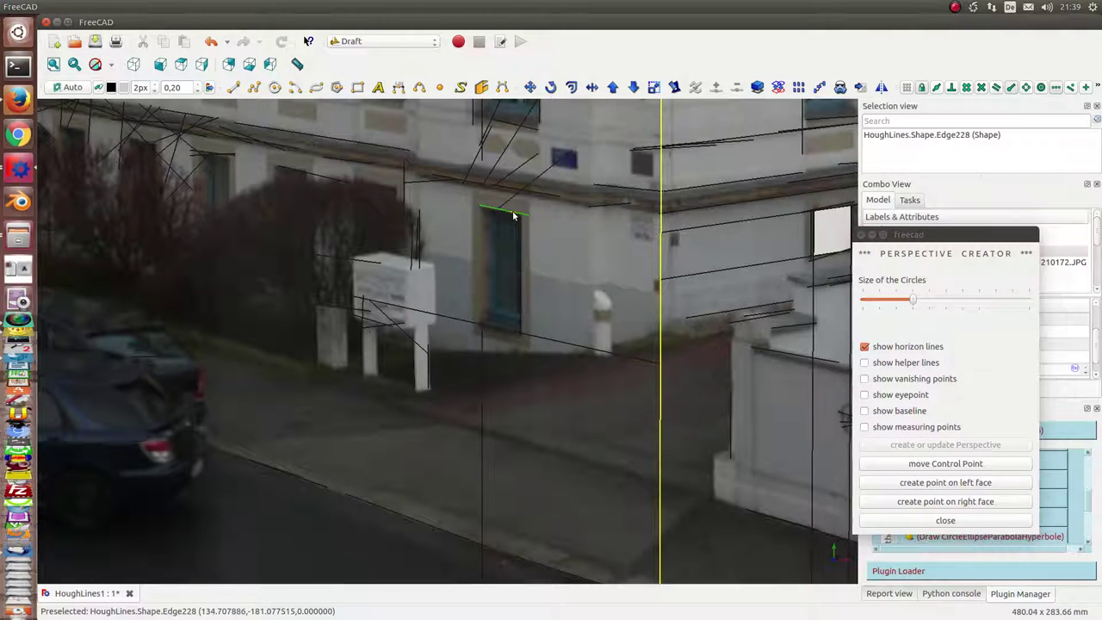
ctrl+click(519, 258)
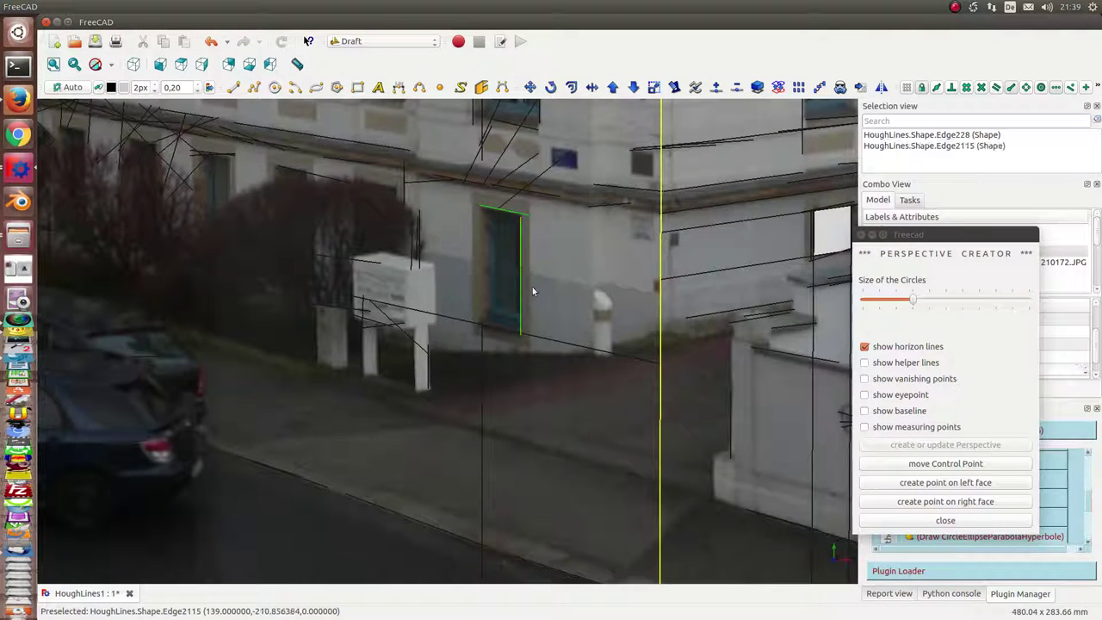
ctrl+click(545, 342)
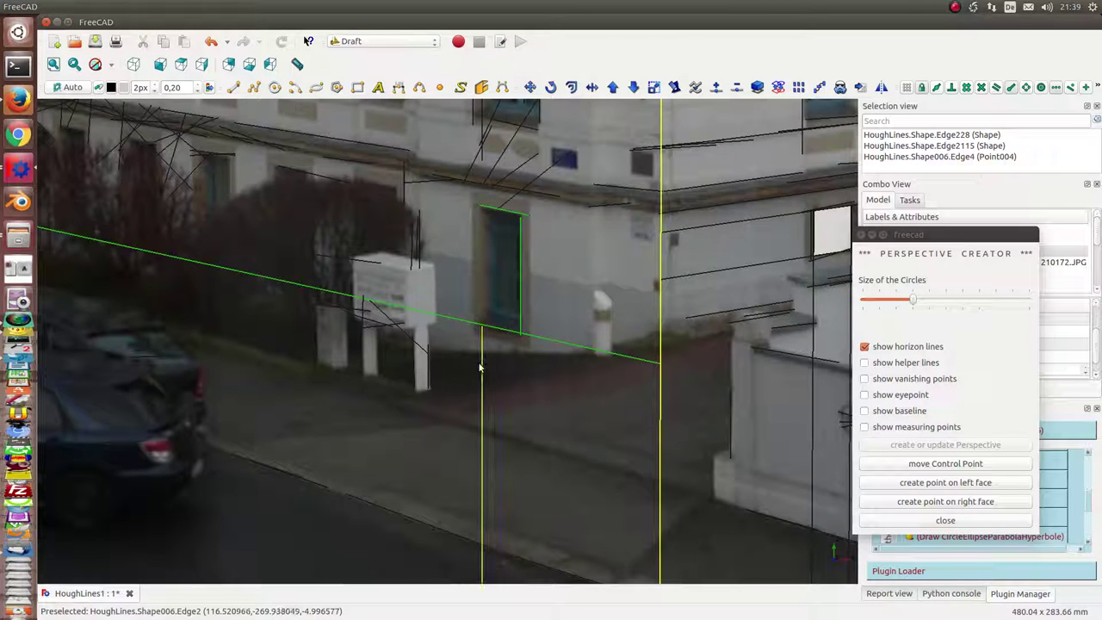
ctrl+click(483, 366)
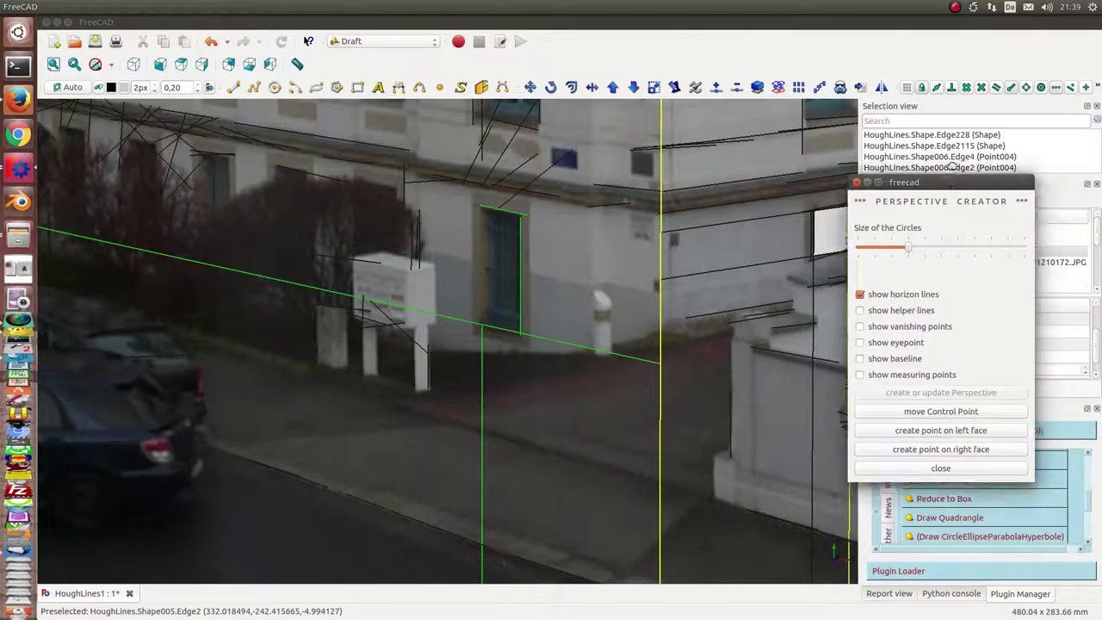
double_click(961, 238)
drag(694, 5, 830, 43)
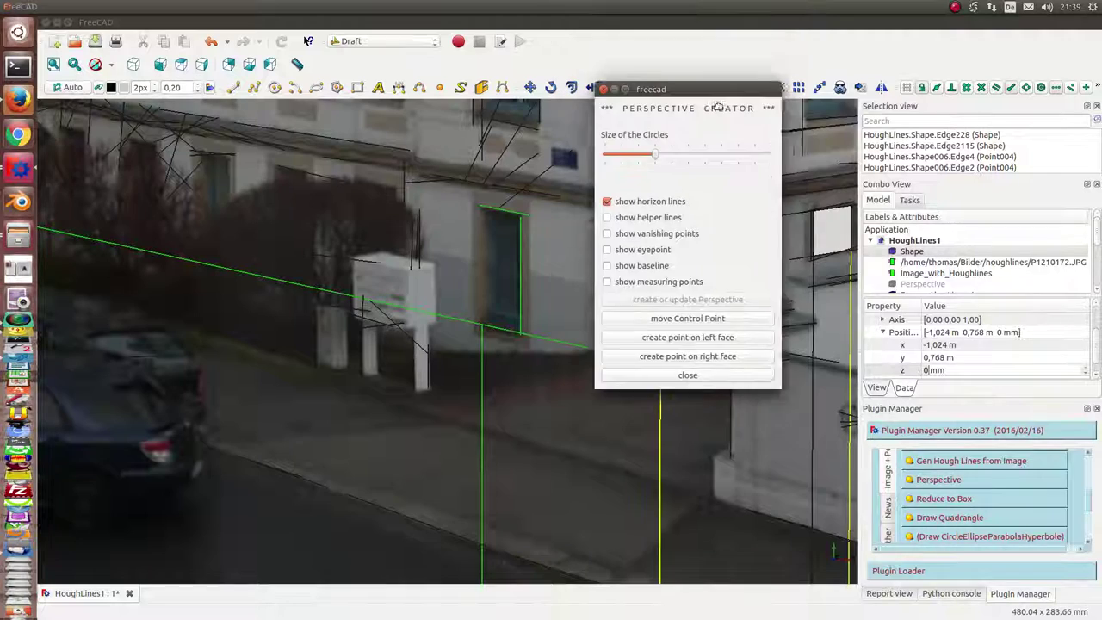
click(942, 519)
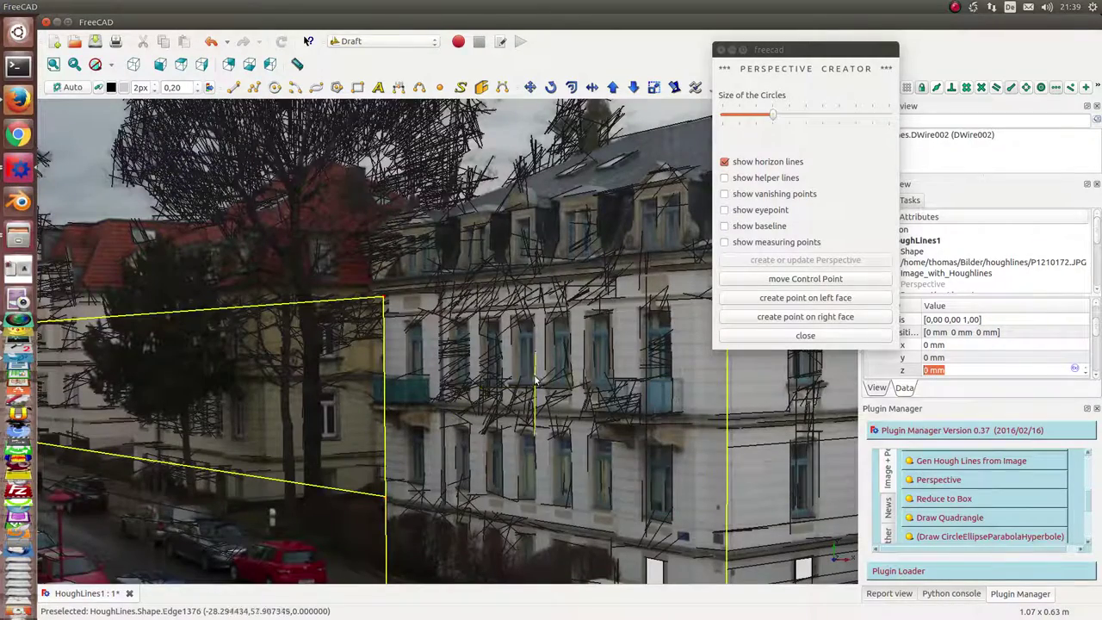
Zoom to the dormer and place two left-face points, one on the ledge below it.
scroll(516, 362, up, 1)
scroll(321, 445, up, 1)
scroll(246, 454, up, 1)
scroll(246, 454, up, 2)
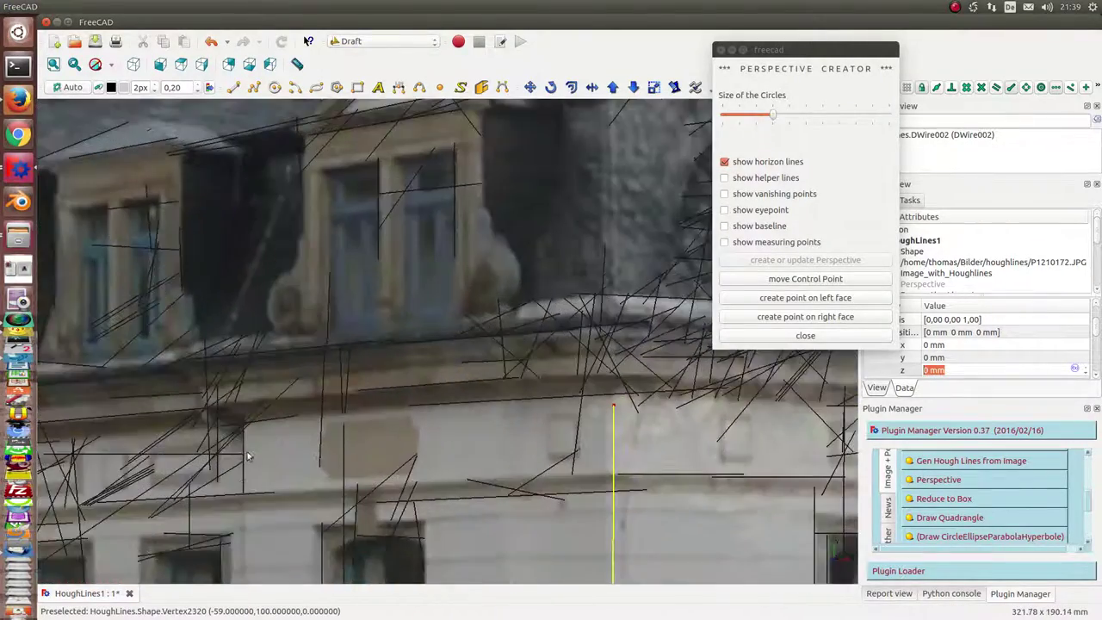
scroll(303, 463, up, 1)
scroll(334, 557, up, 1)
scroll(333, 557, up, 1)
scroll(339, 544, up, 1)
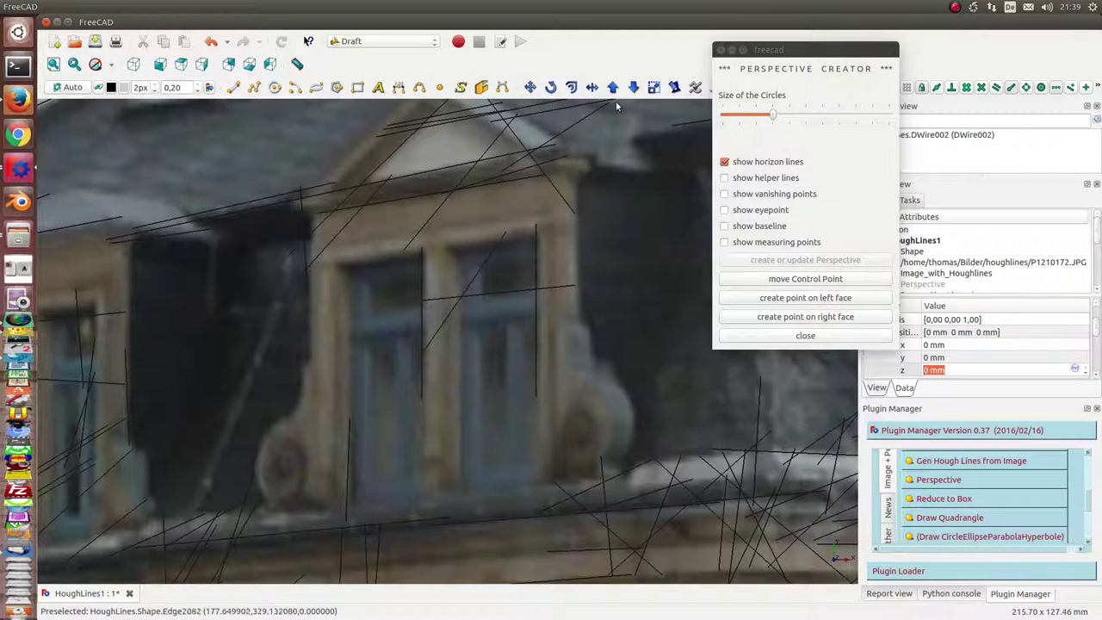
click(783, 300)
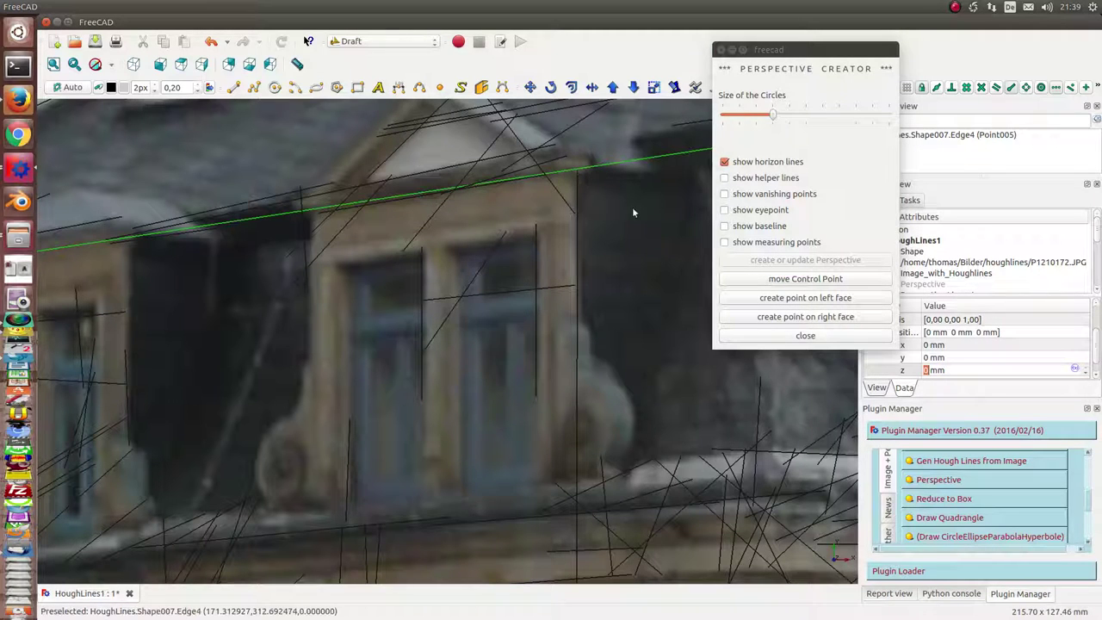
click(782, 299)
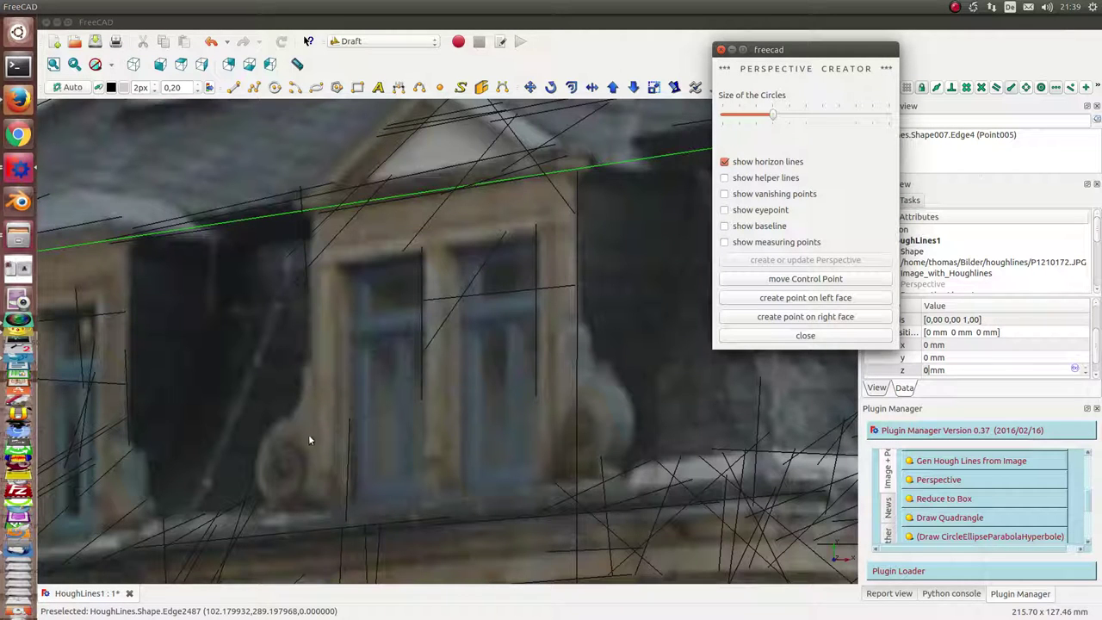
click(311, 504)
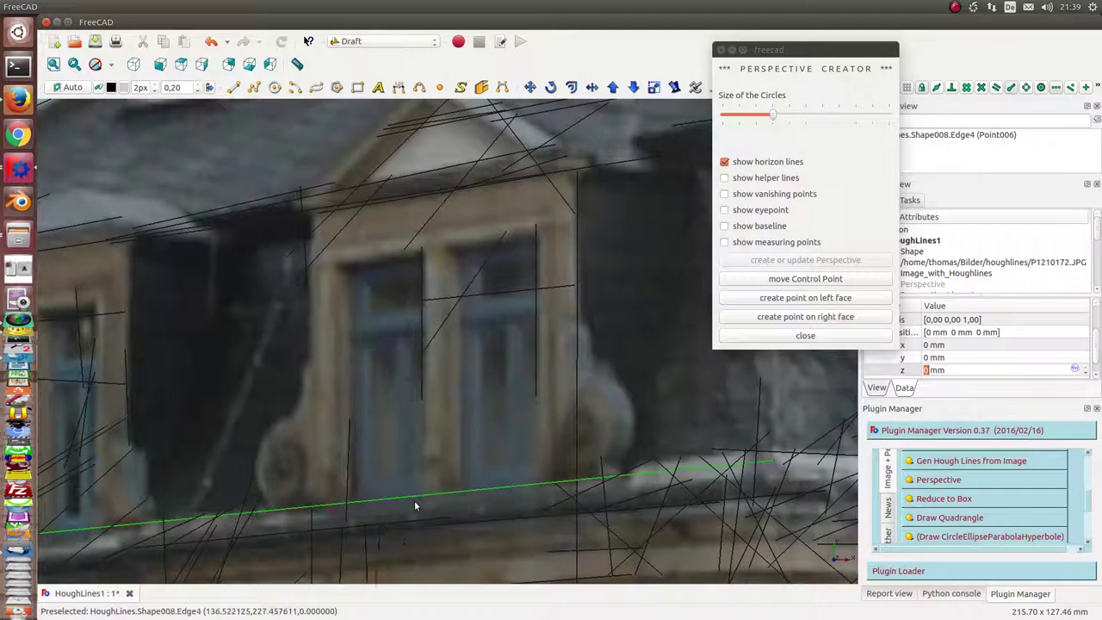
Draw quadrangle DWire003 over the dormer window from its four guide lines.
click(311, 524)
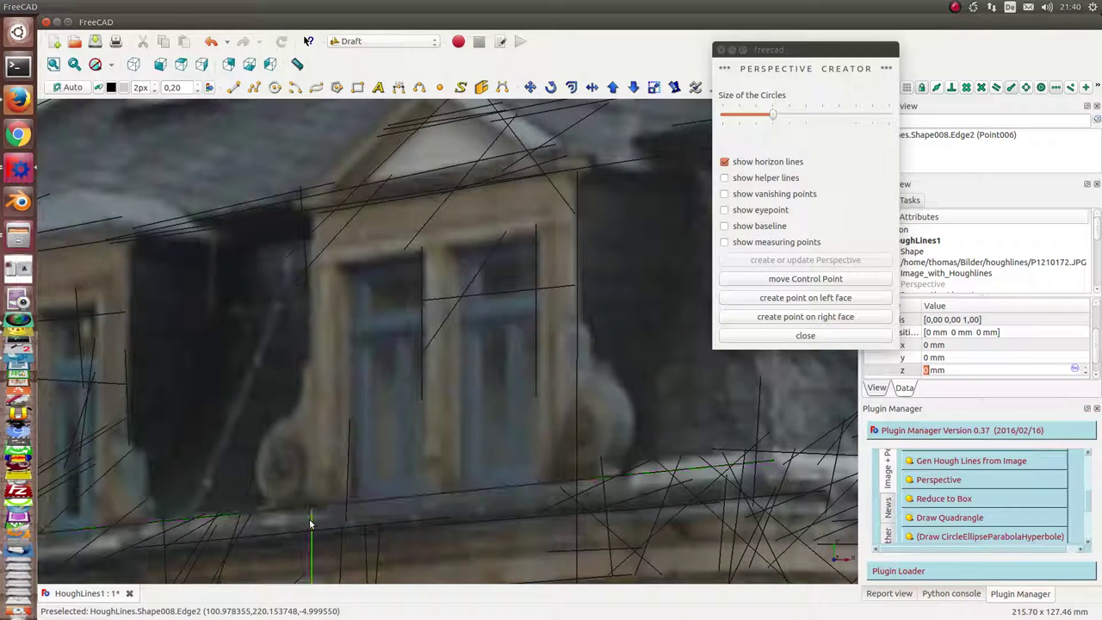
ctrl+click(395, 501)
ctrl+click(578, 332)
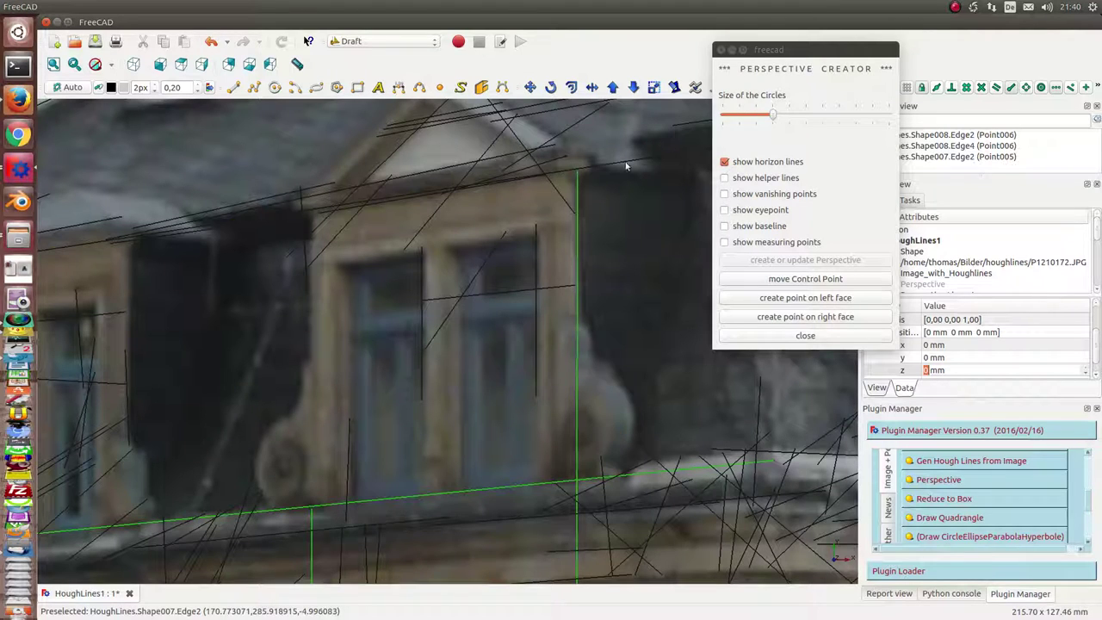
ctrl+click(626, 162)
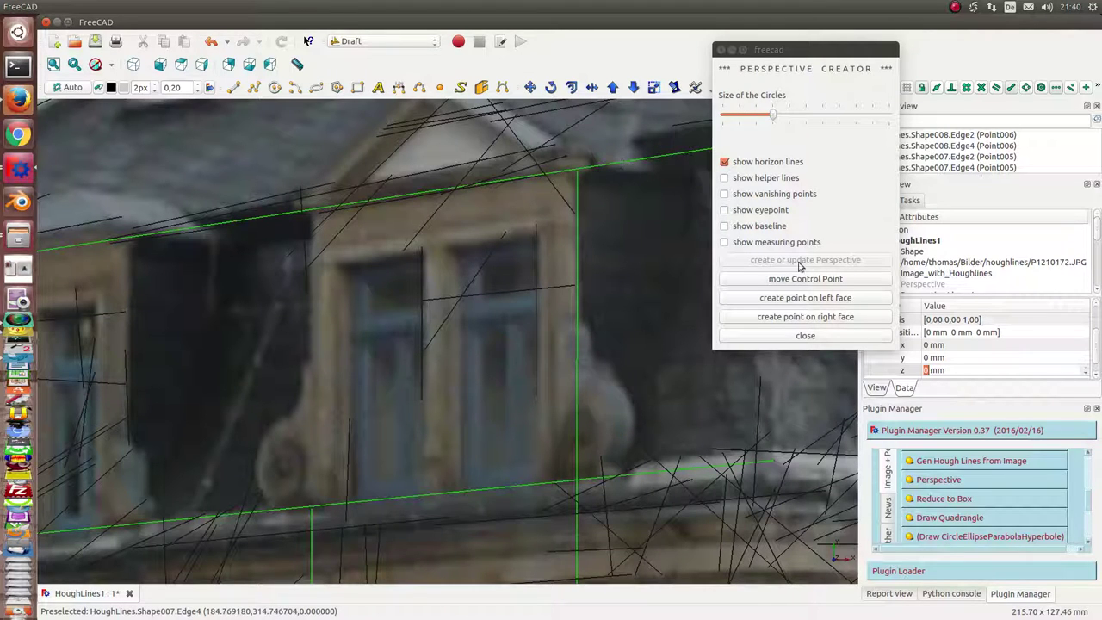
click(928, 519)
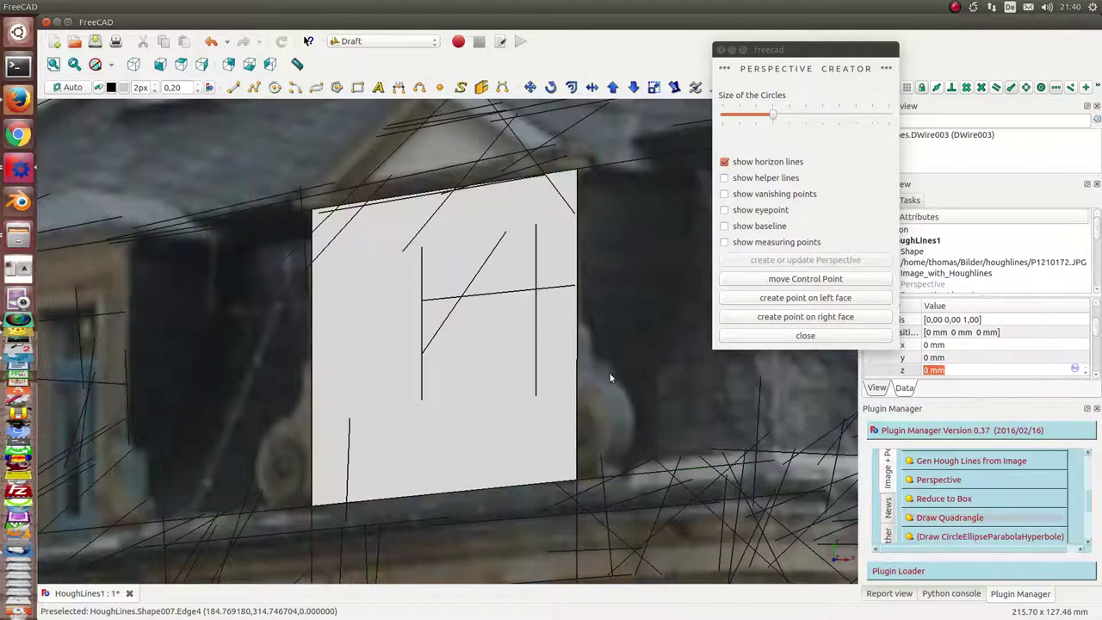
scroll(517, 383, down, 3)
scroll(486, 384, down, 3)
scroll(486, 384, down, 2)
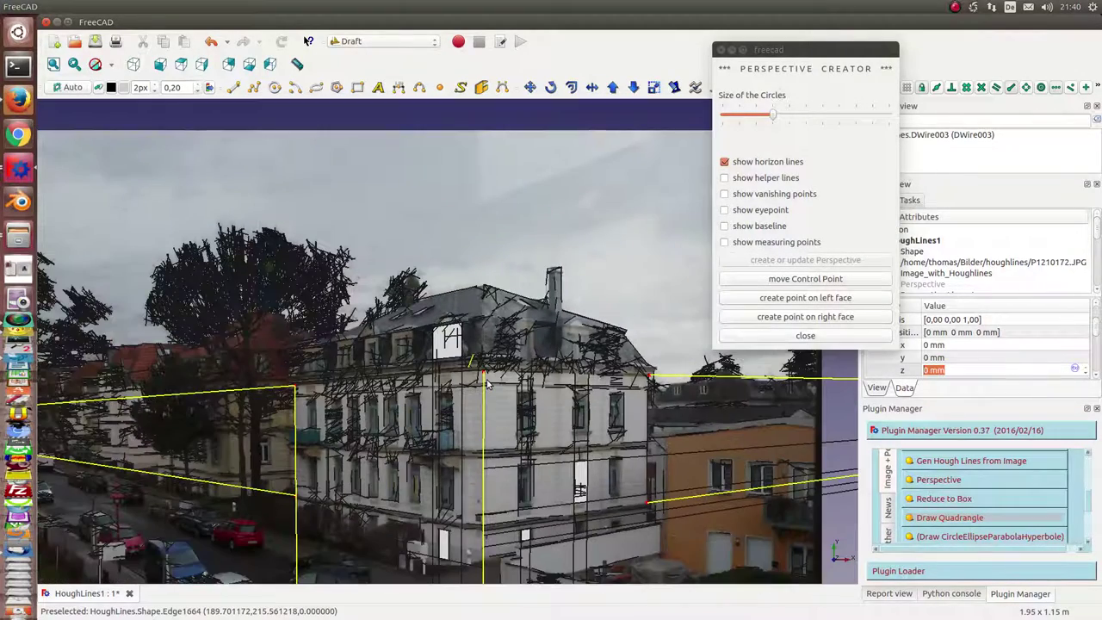